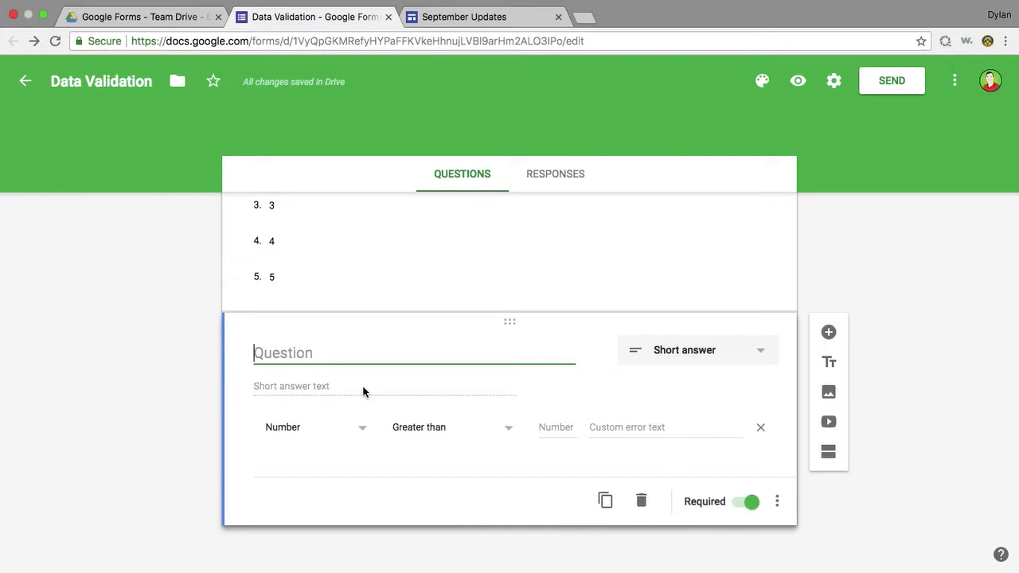
Keep Number as the response validation type and title the short-answer question "What is the value of y on question 4?"
click(364, 431)
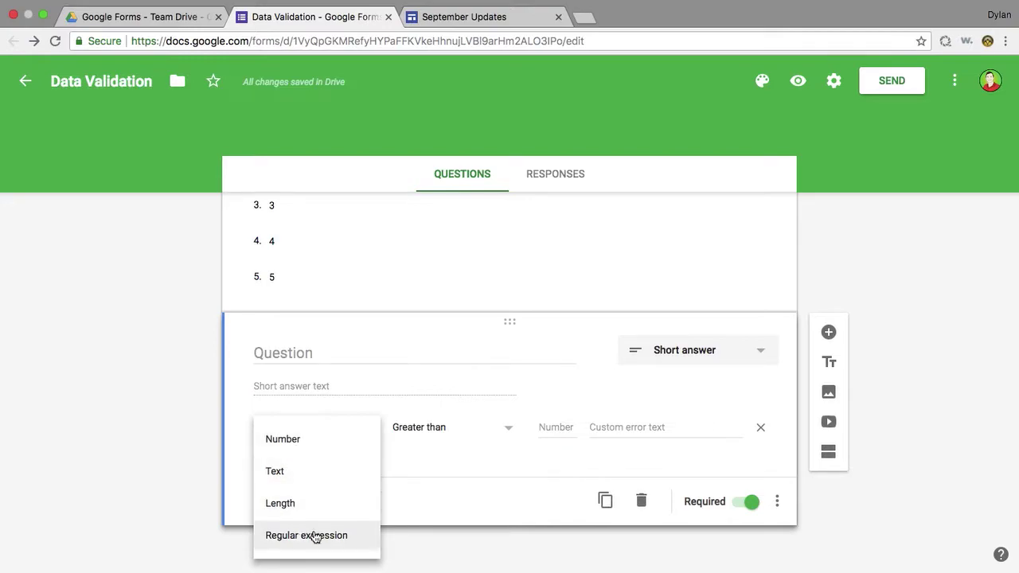
click(315, 440)
click(301, 352)
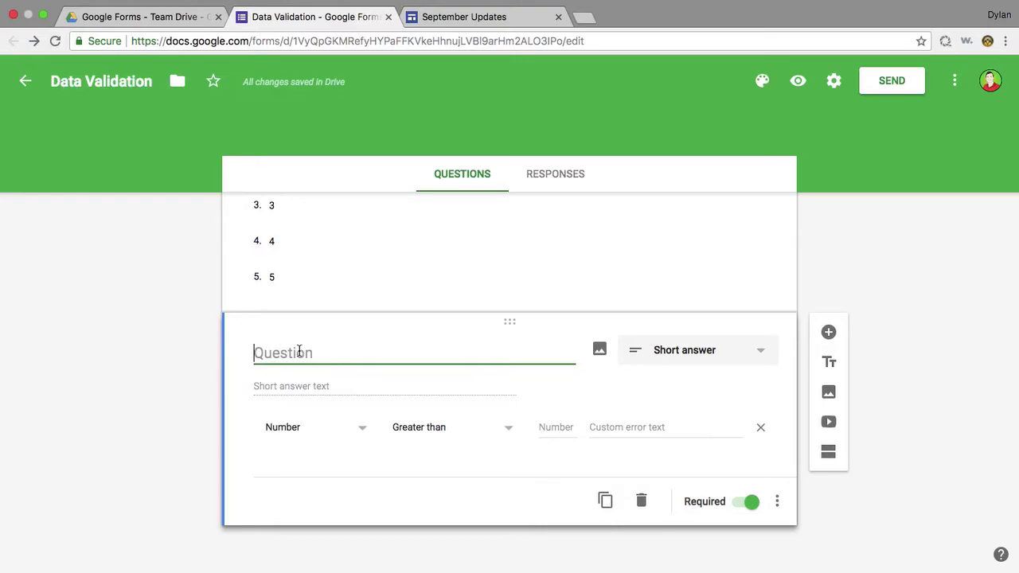
text(What is the)
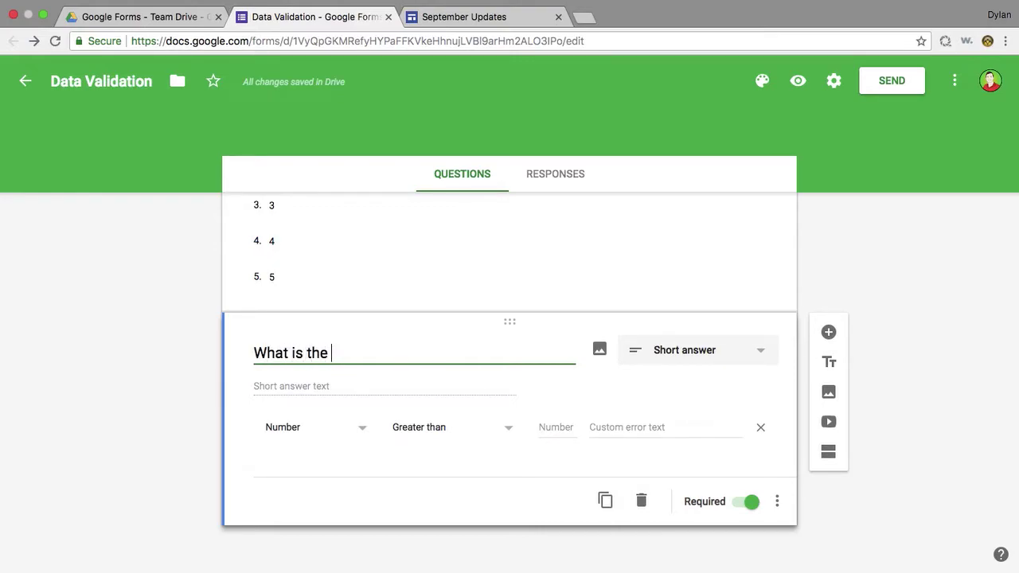
text( value of )
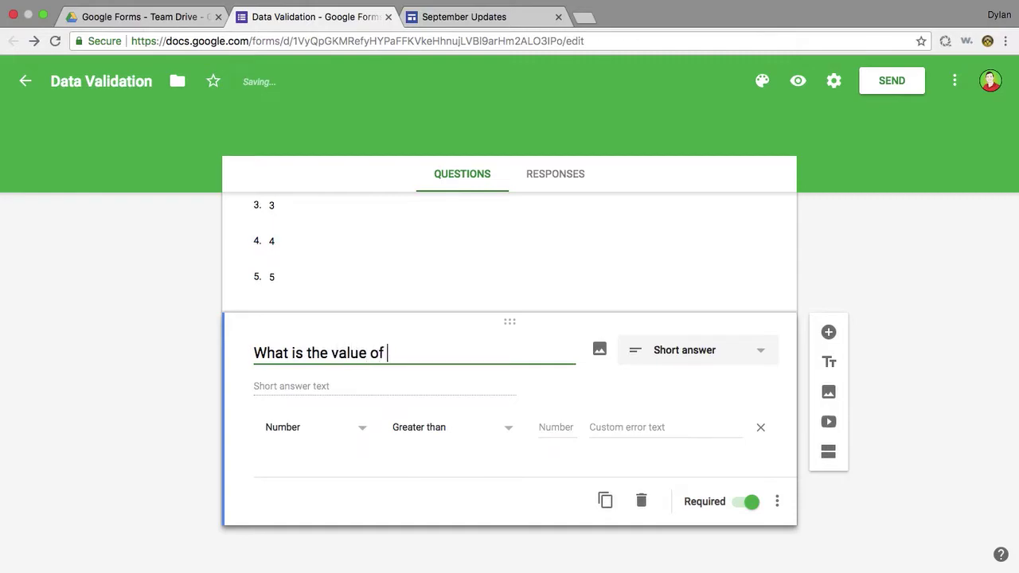
text(y on question 4?)
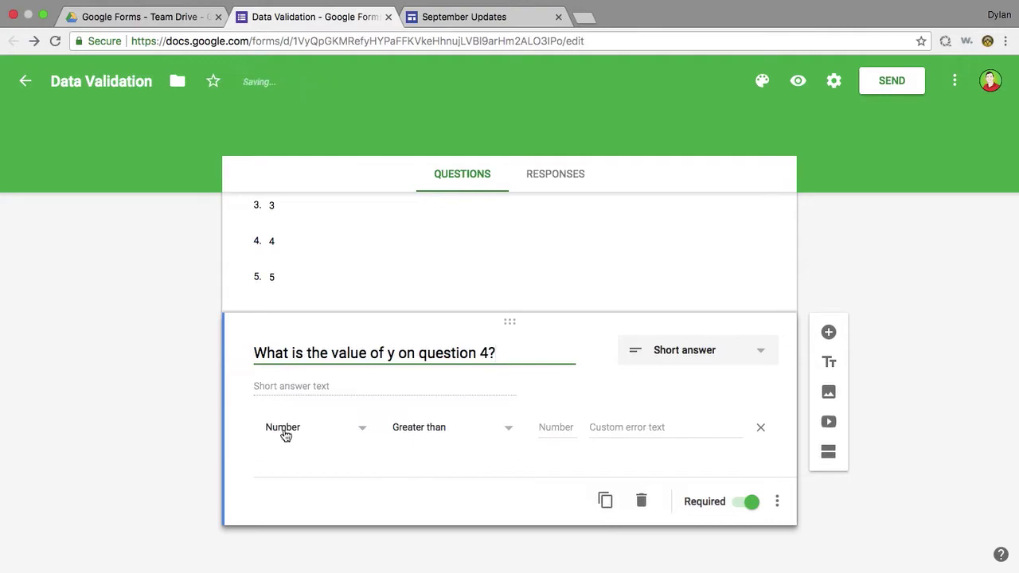
Require the number to be Equal to 25 and set the custom error text to "Incorrect. Keep Trying."
click(464, 428)
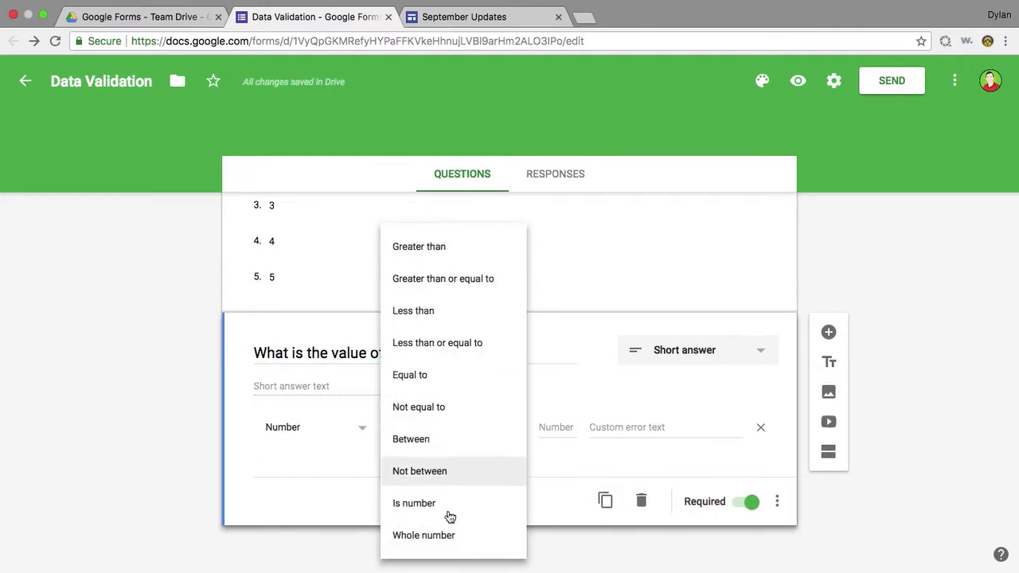
click(423, 379)
click(561, 428)
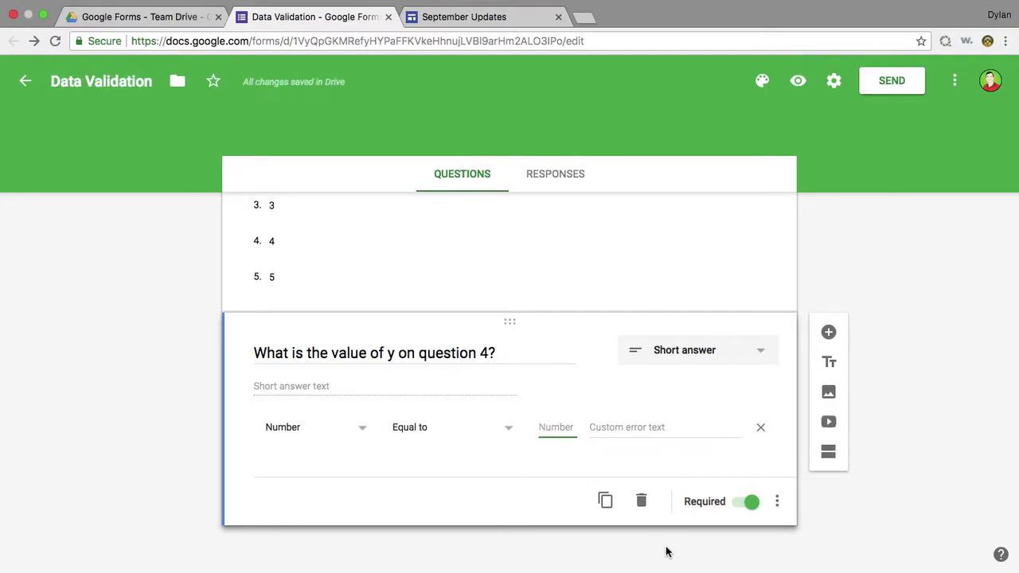
text(25)
click(658, 426)
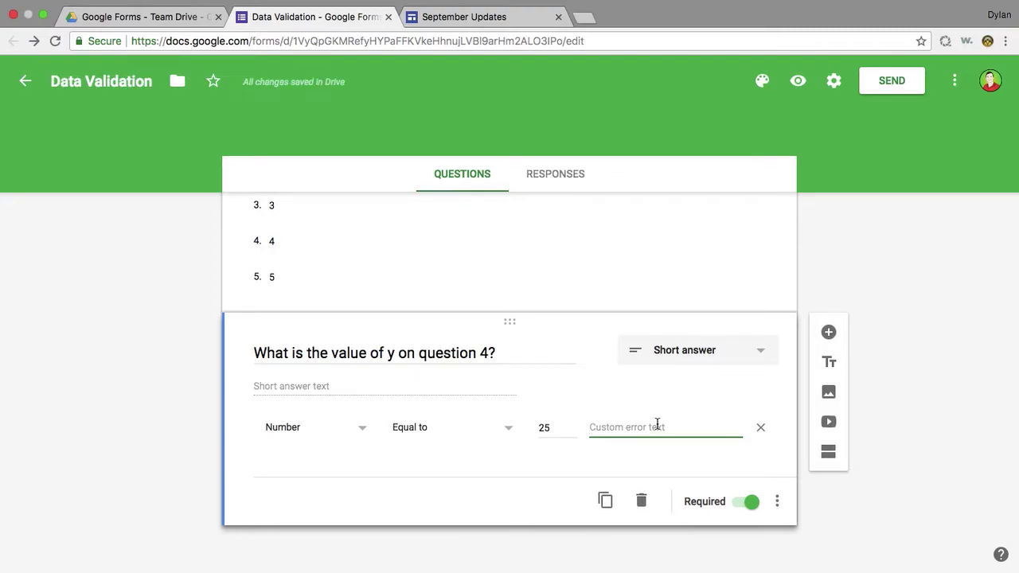
text(Incorrec)
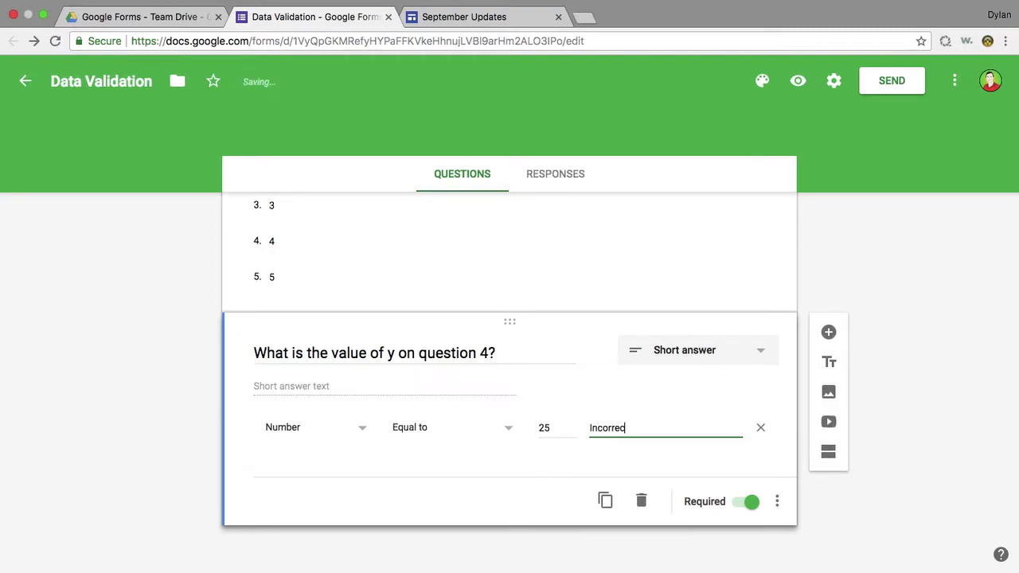
text(t. Keep )
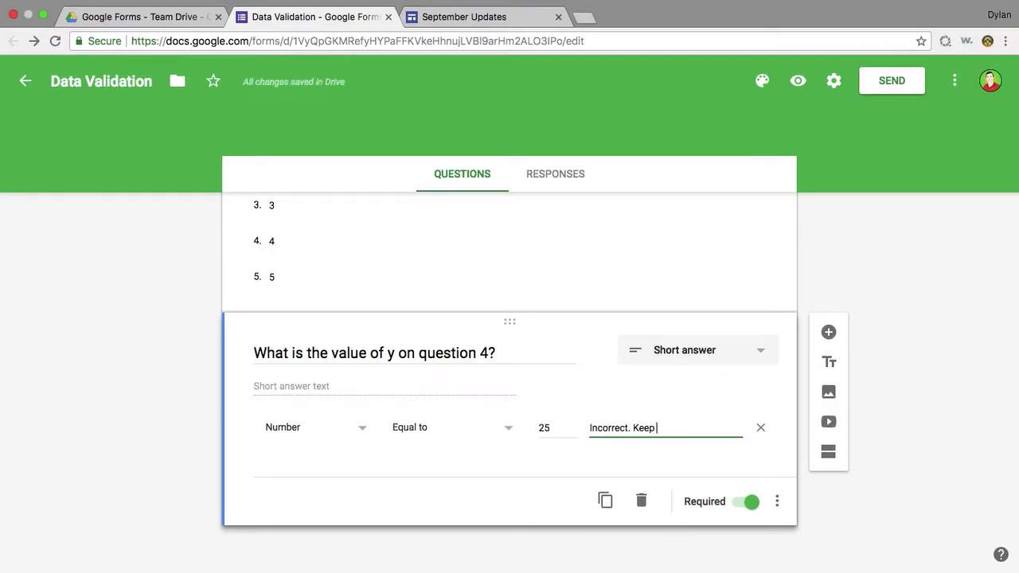
text(Trying.)
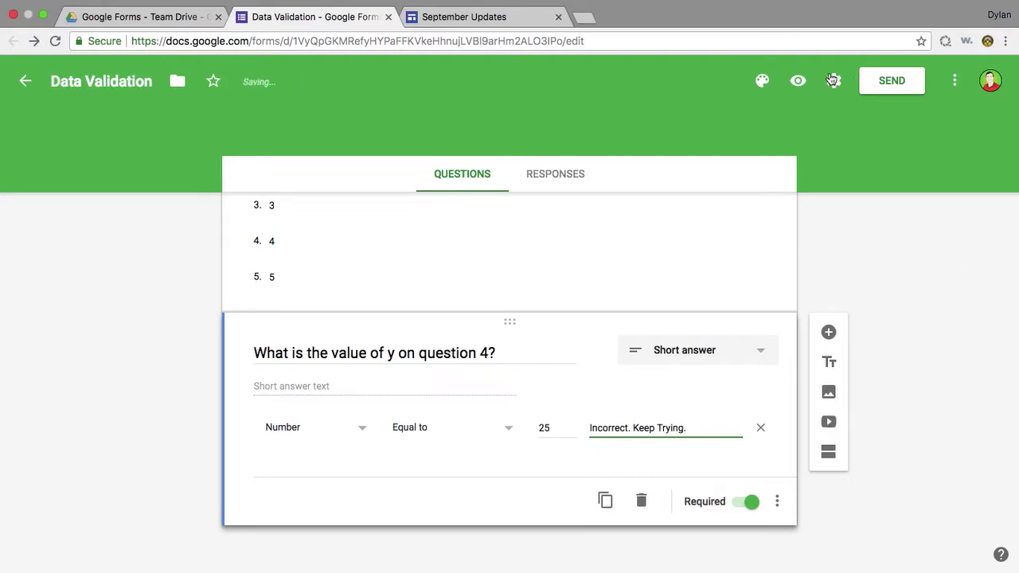
Preview the form and answer the question about the value of y with 25
click(799, 81)
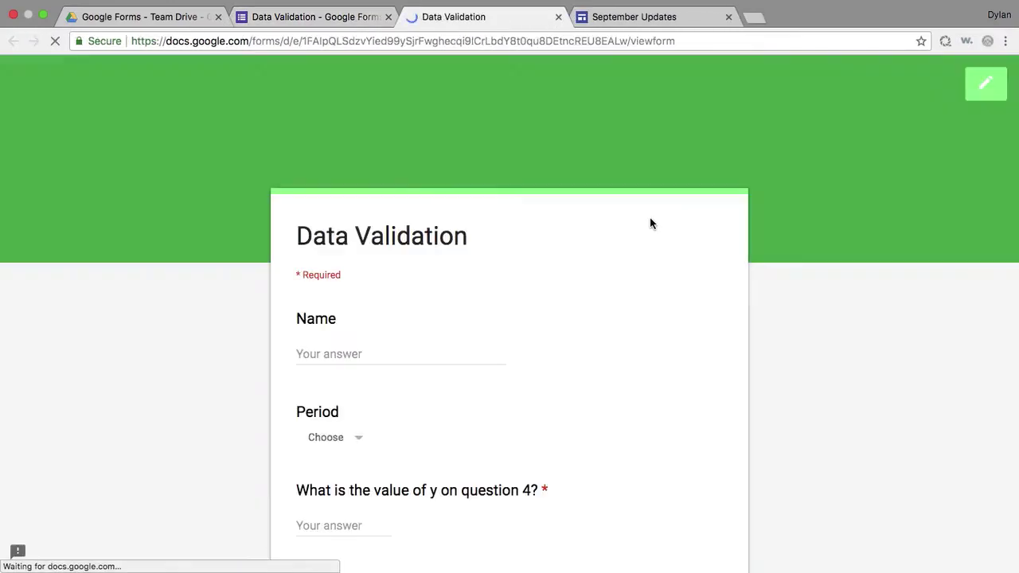
scroll(520, 330, down, 3)
click(351, 325)
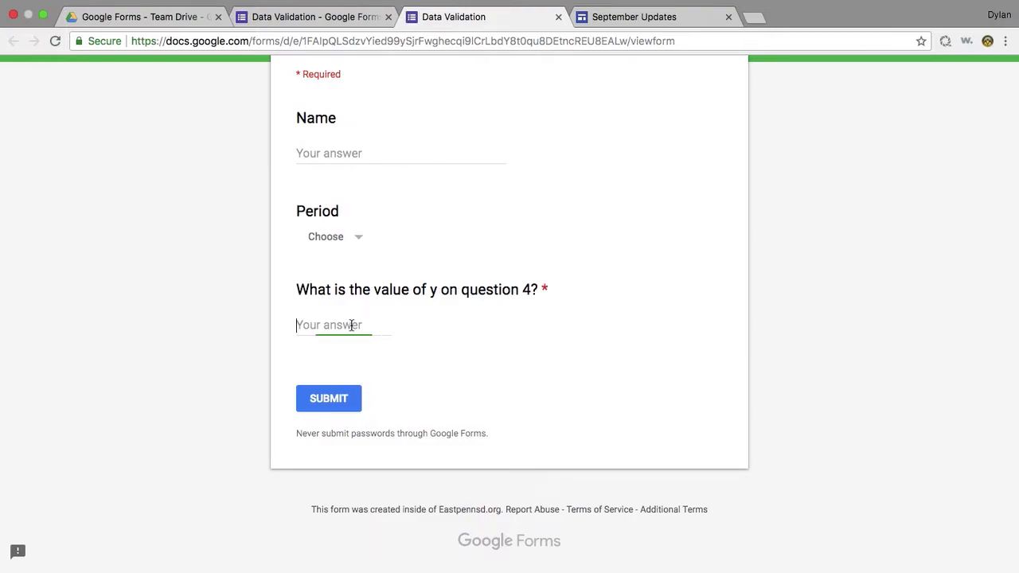
text(2)
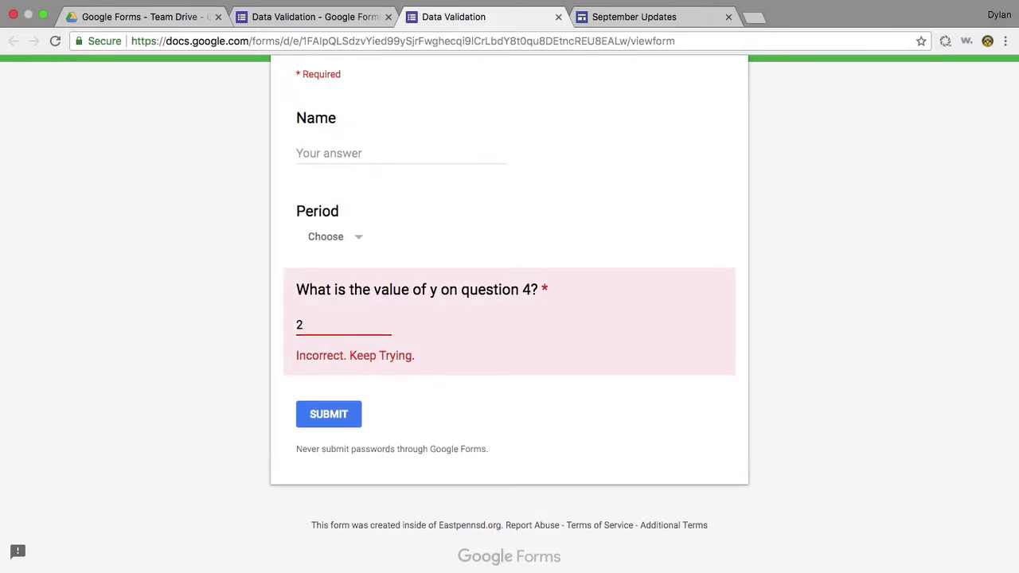
text(5)
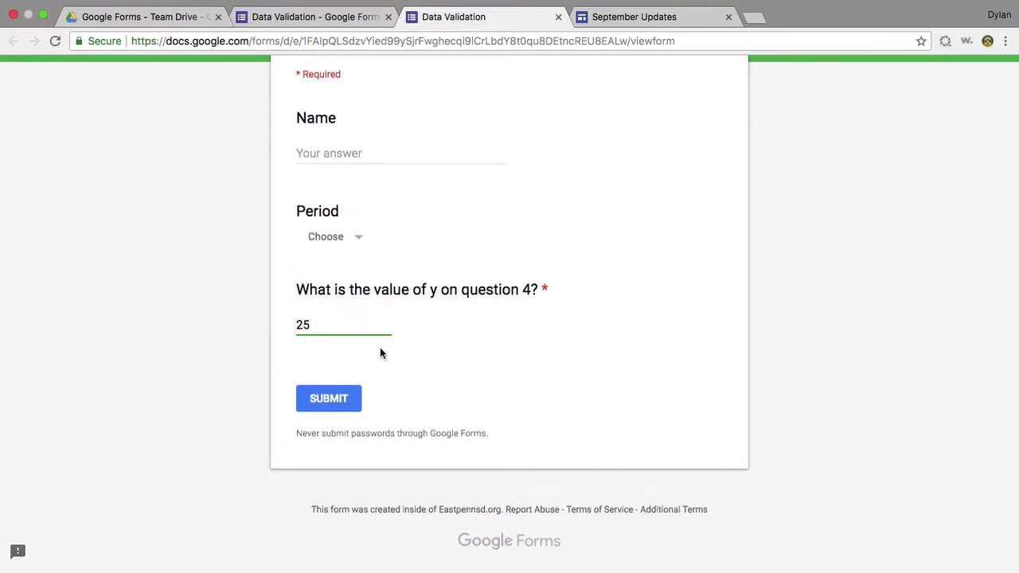
Replace the previewed answer with 20 and try to submit the form
key(BackSpace)
key(BackSpace)
text(20)
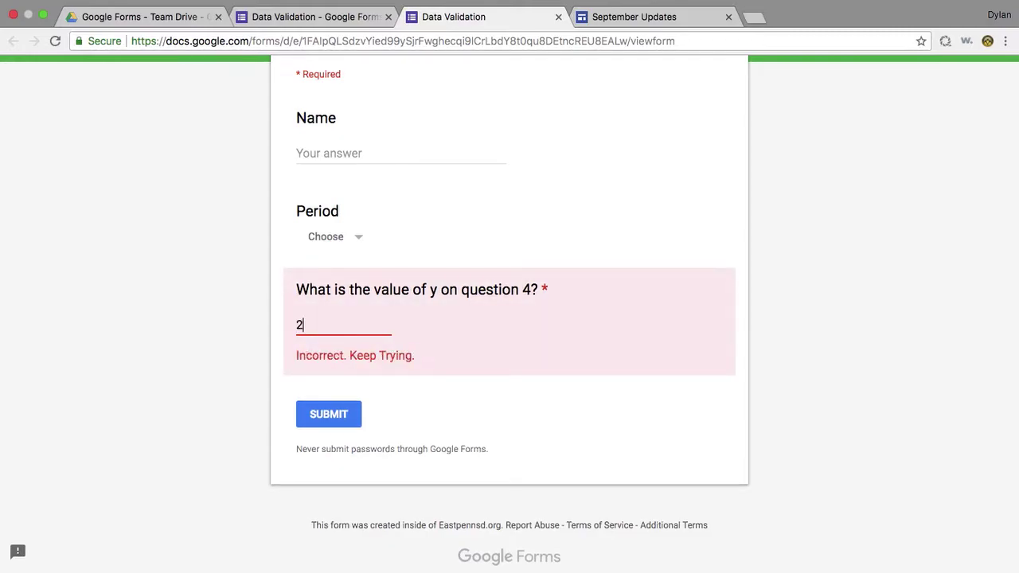
click(356, 408)
click(355, 410)
Correct the previewed answer to 25, and close the preview without submitting the response
click(352, 329)
key(BackSpace)
text(5)
scroll(503, 268, up, 3)
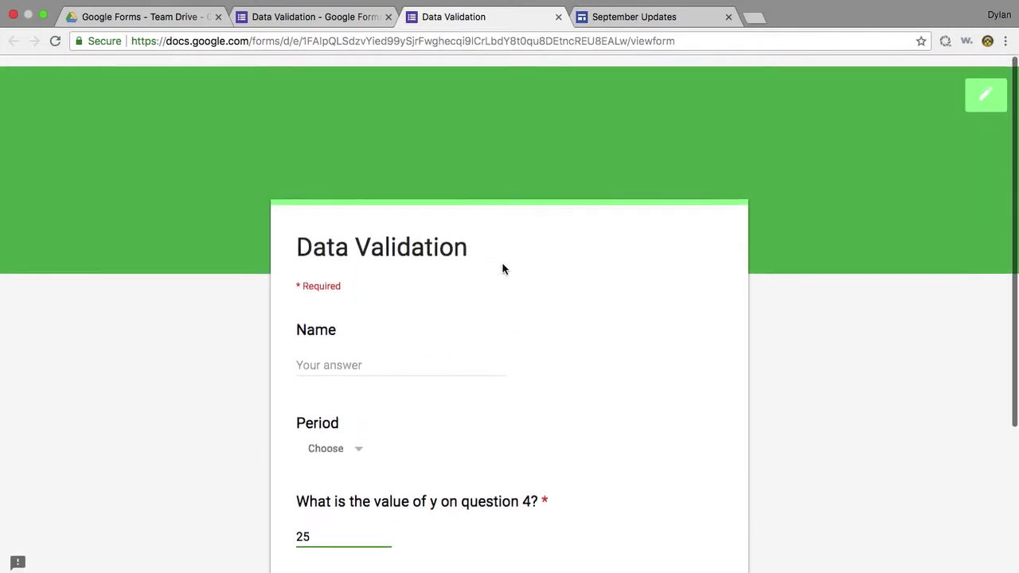
click(558, 17)
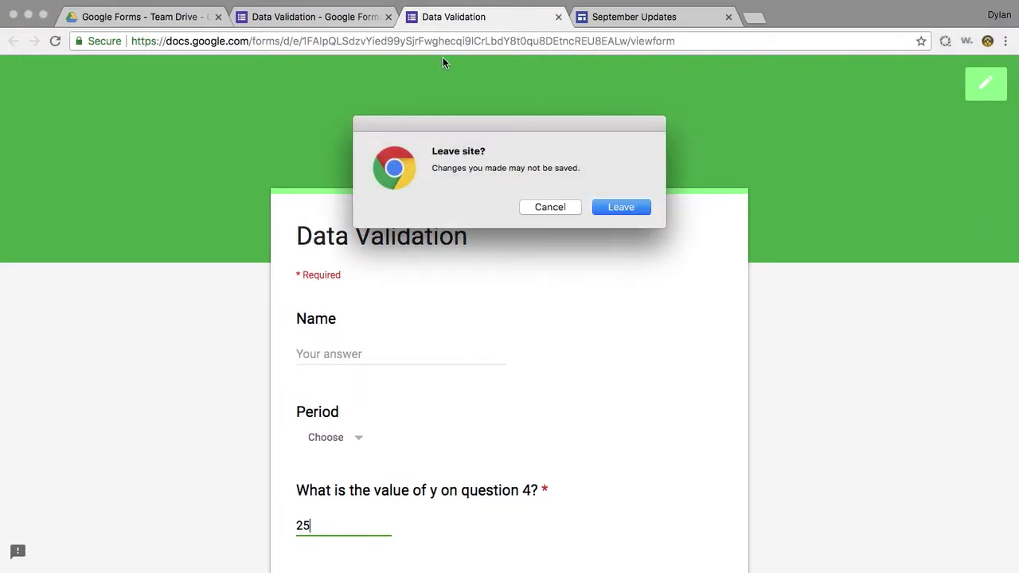
click(620, 208)
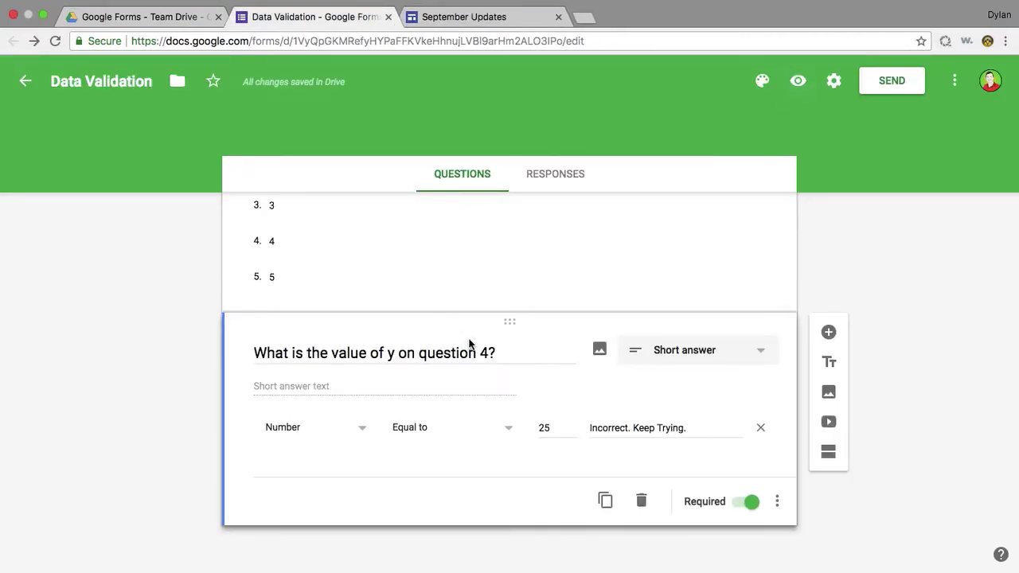
Change the question's response validation to Regular expression with the Matches condition
click(316, 429)
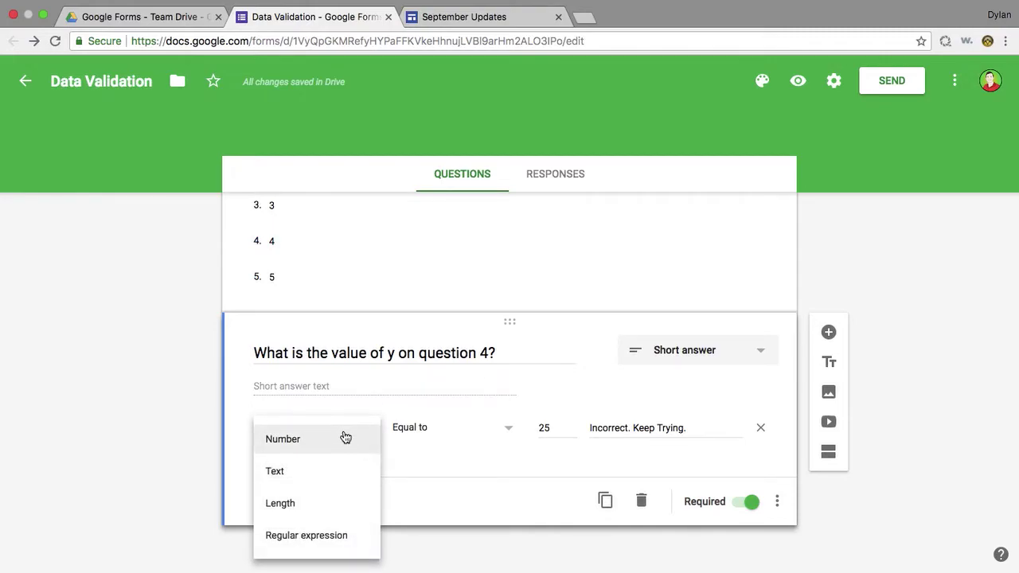
click(318, 470)
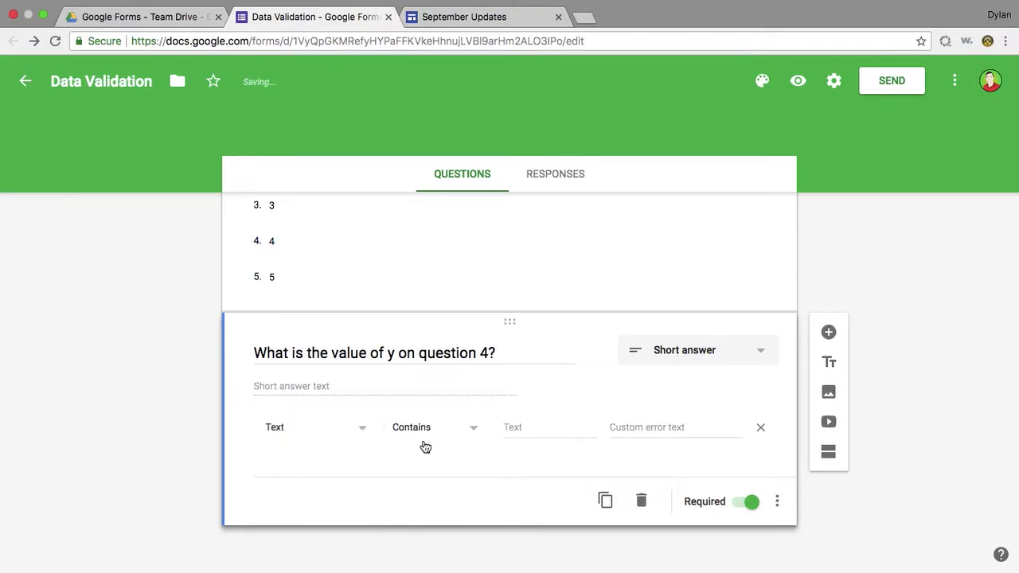
click(434, 432)
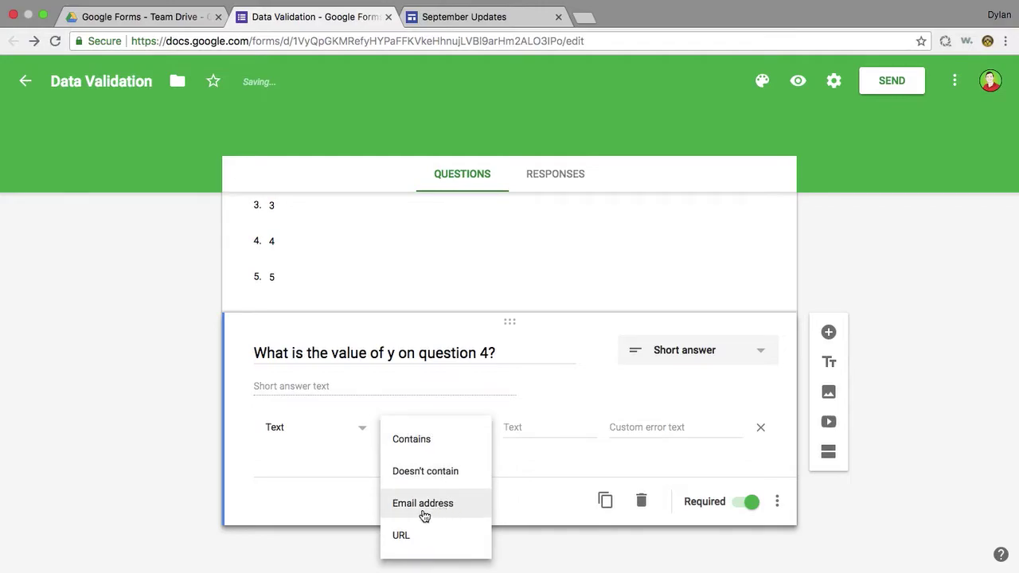
click(343, 443)
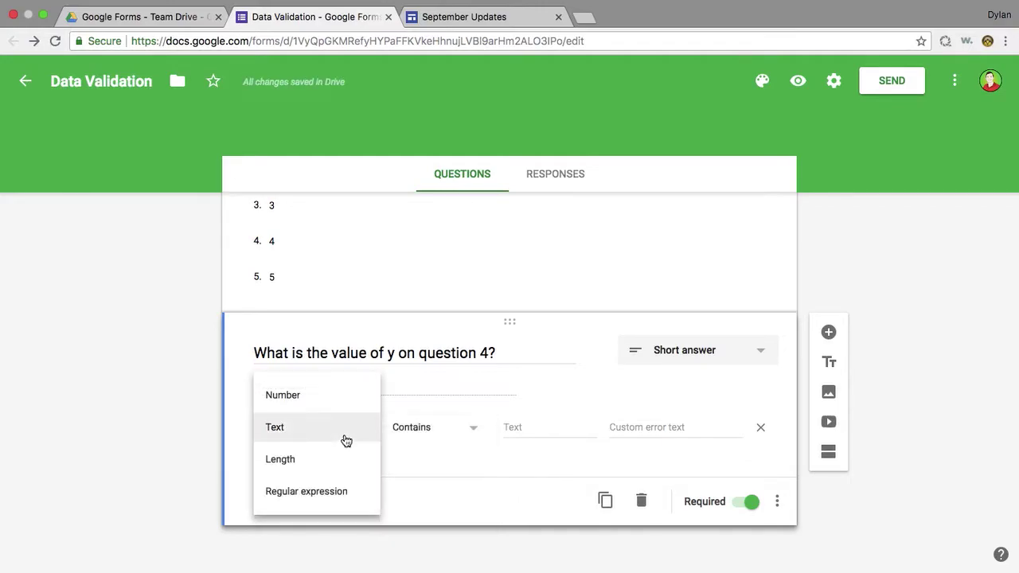
click(327, 494)
click(454, 433)
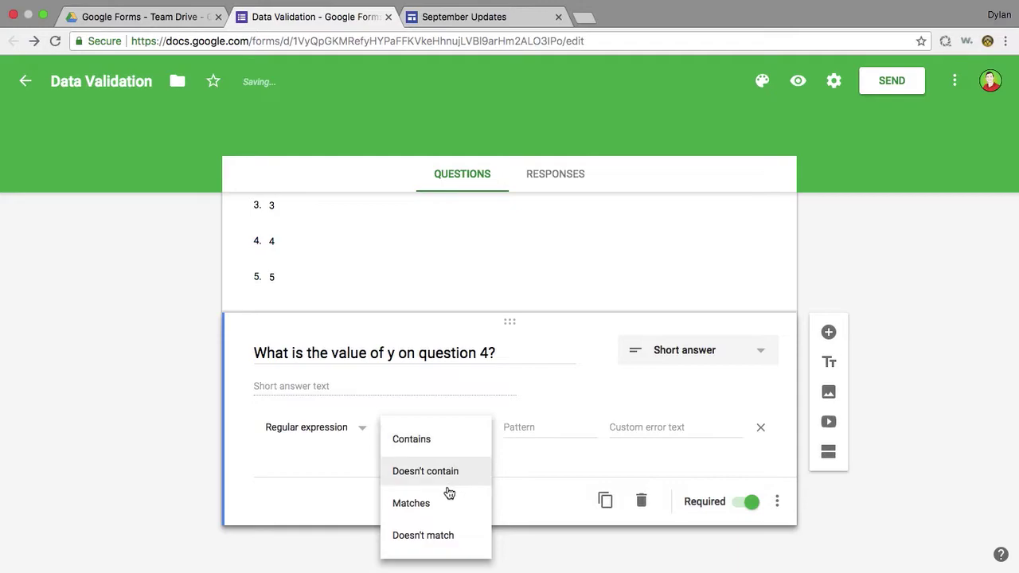
click(444, 508)
Retitle the question "What is the largest moon in the Solar System?"
triple_click(374, 353)
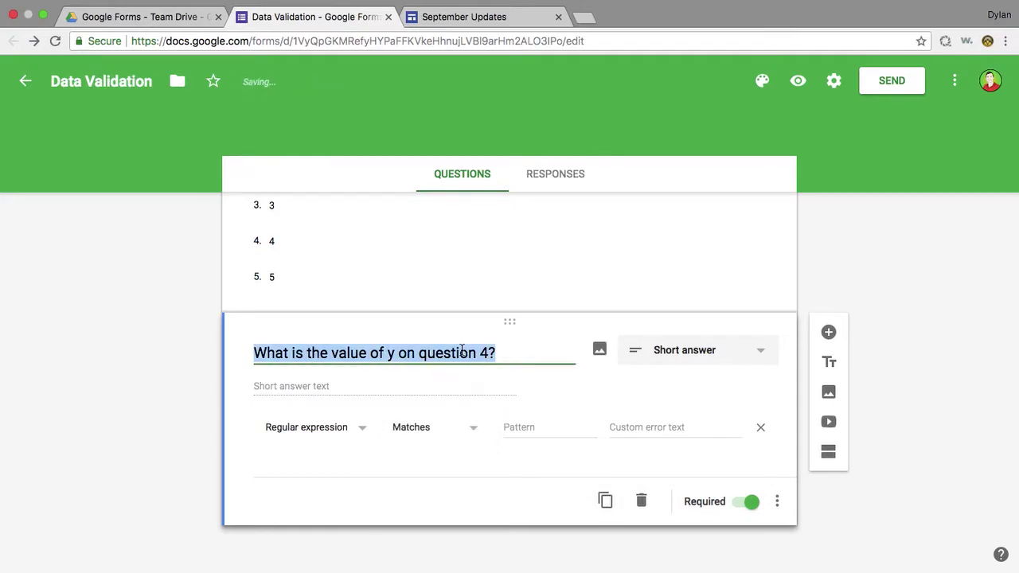
text(WH)
key(BackSpace)
text(hat is t)
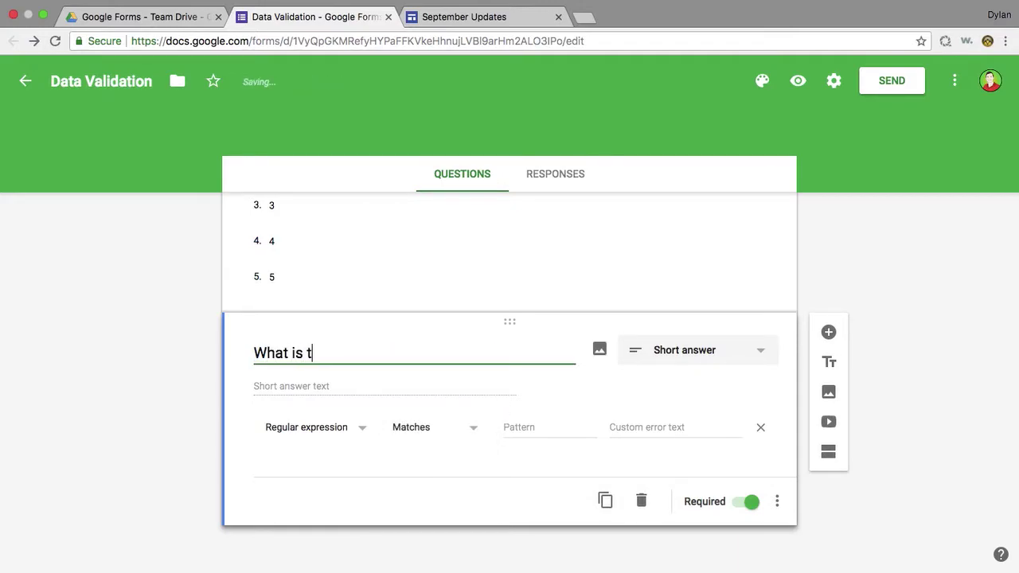
text(he largest m)
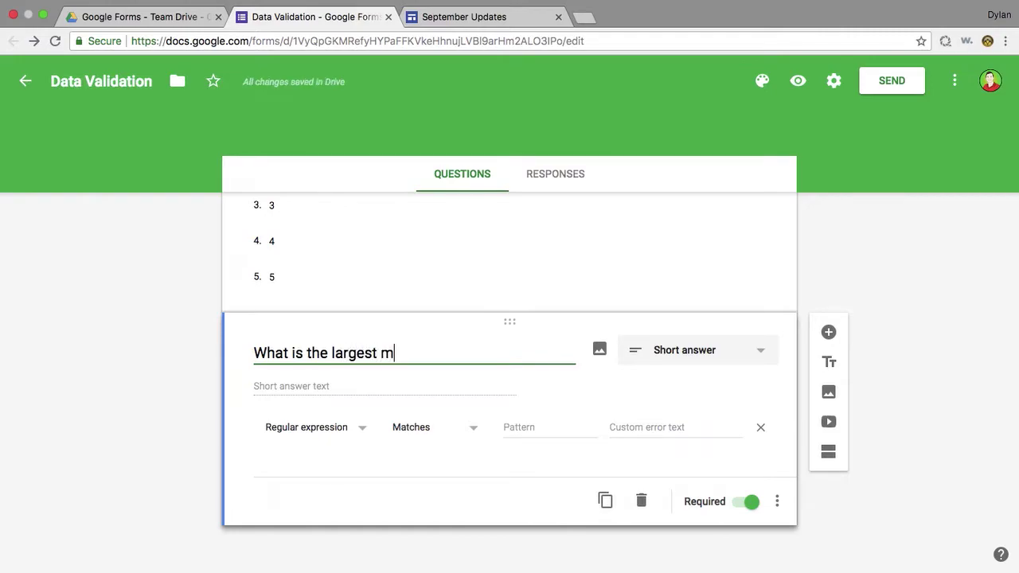
text(oon in the )
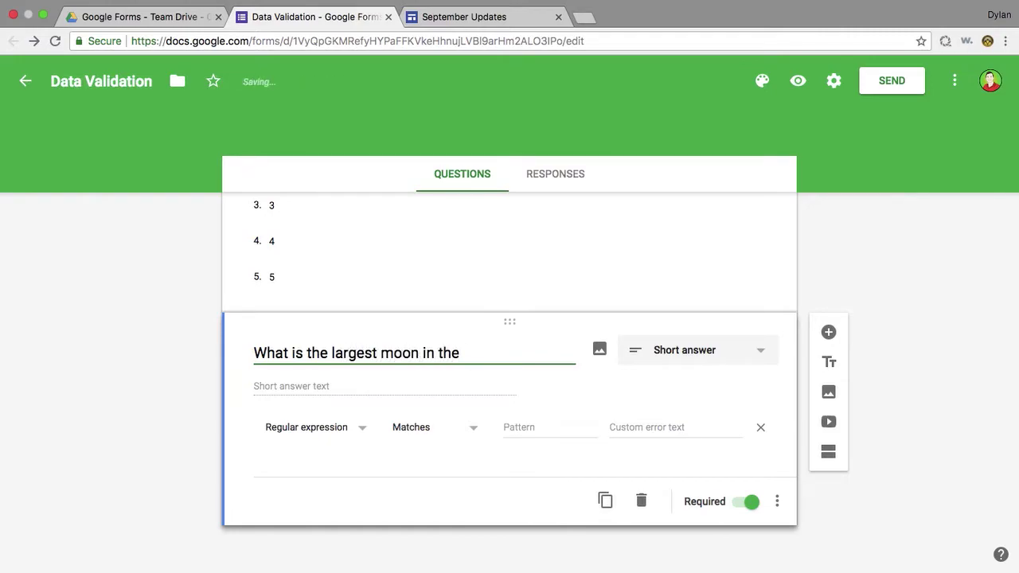
text(Solar System?)
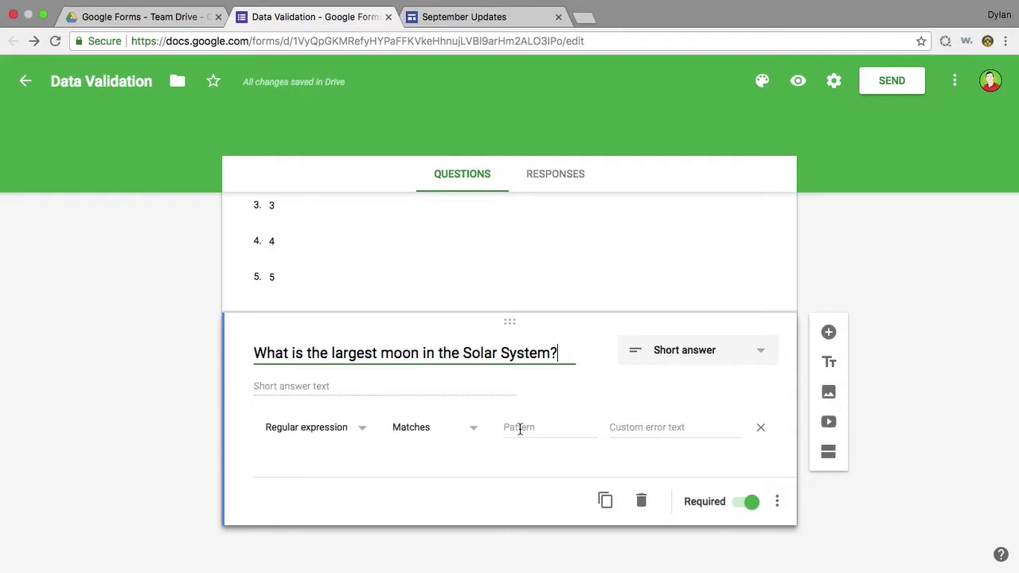
Set the validation pattern to "Grenymede" and the custom error text to "I orbit Jupiter"
click(519, 429)
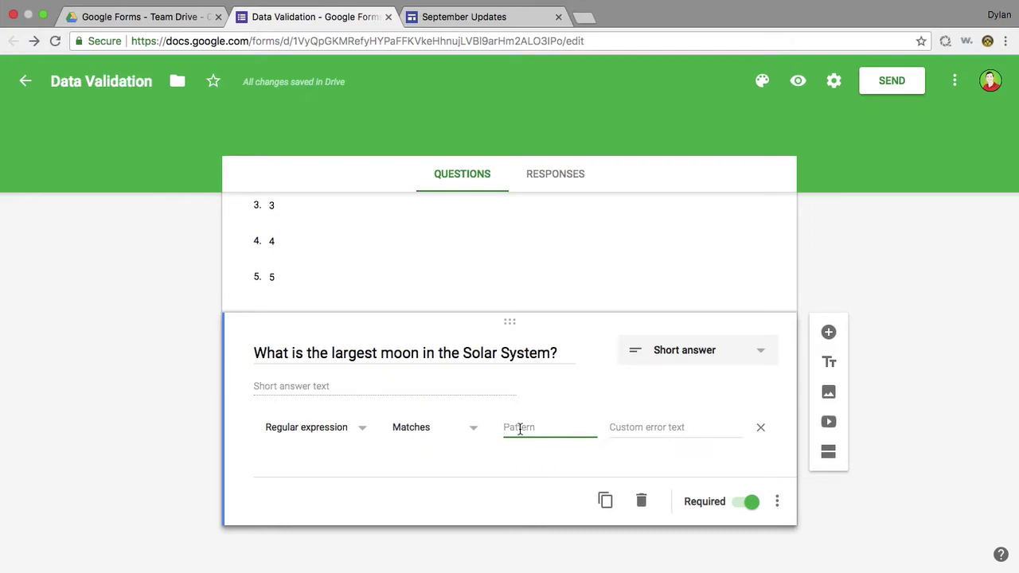
text(Grenymede)
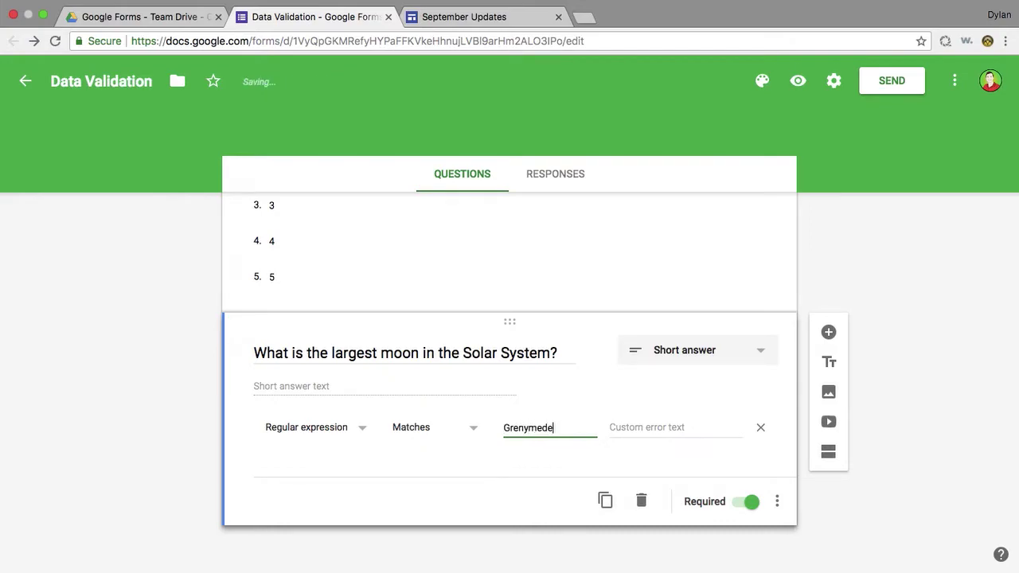
click(641, 430)
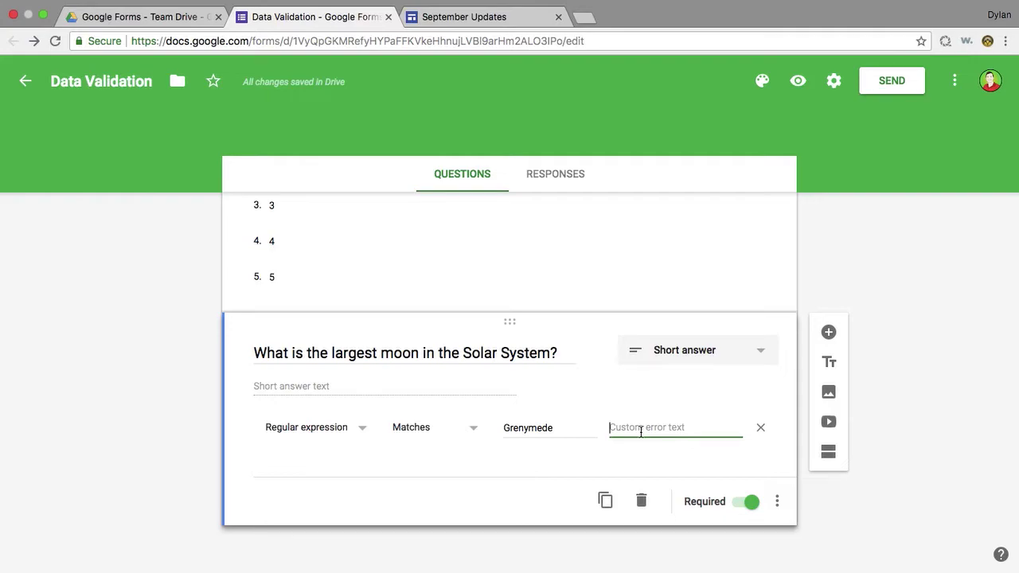
text(I )
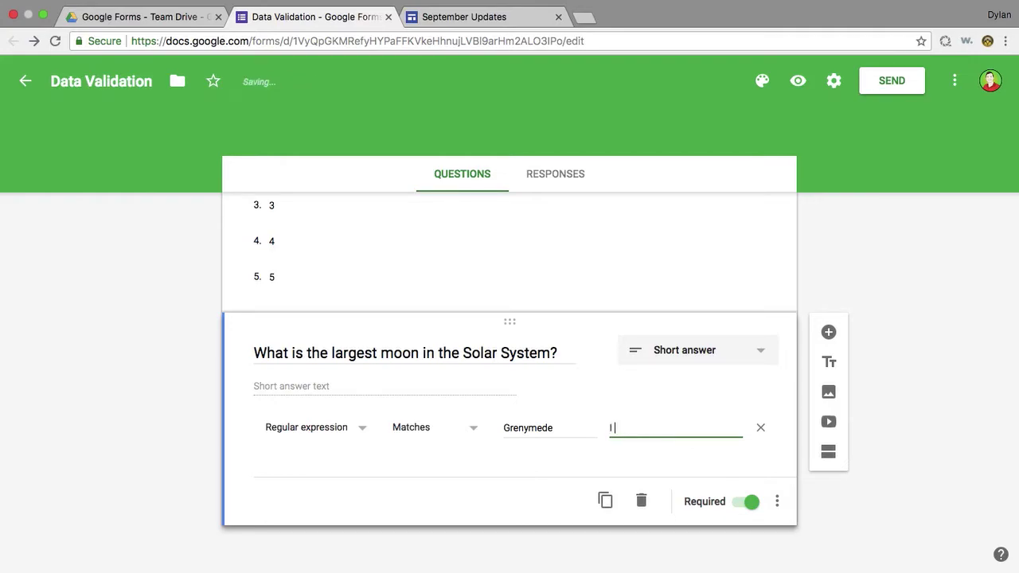
text(aorbit Jupi)
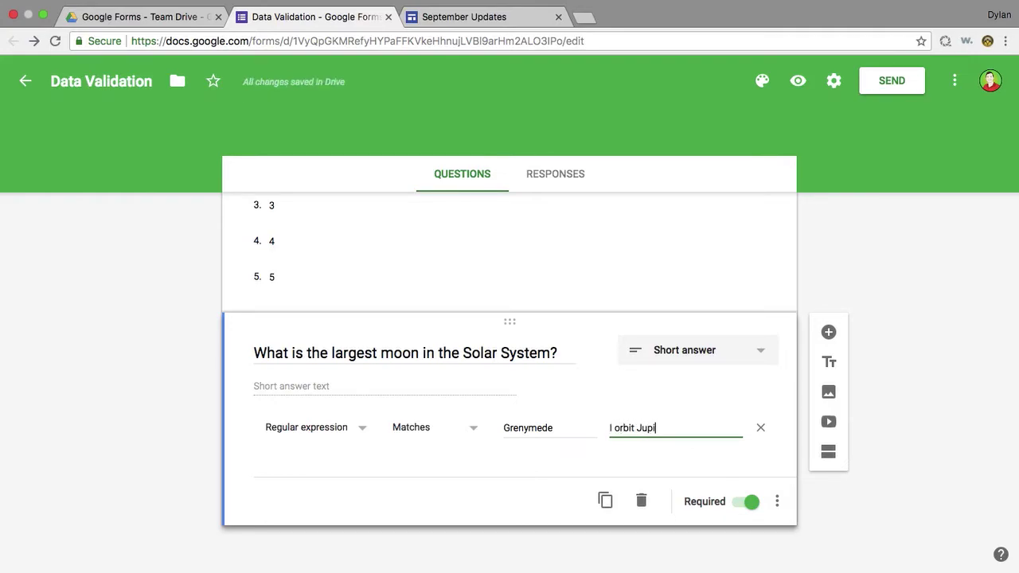
text(ter)
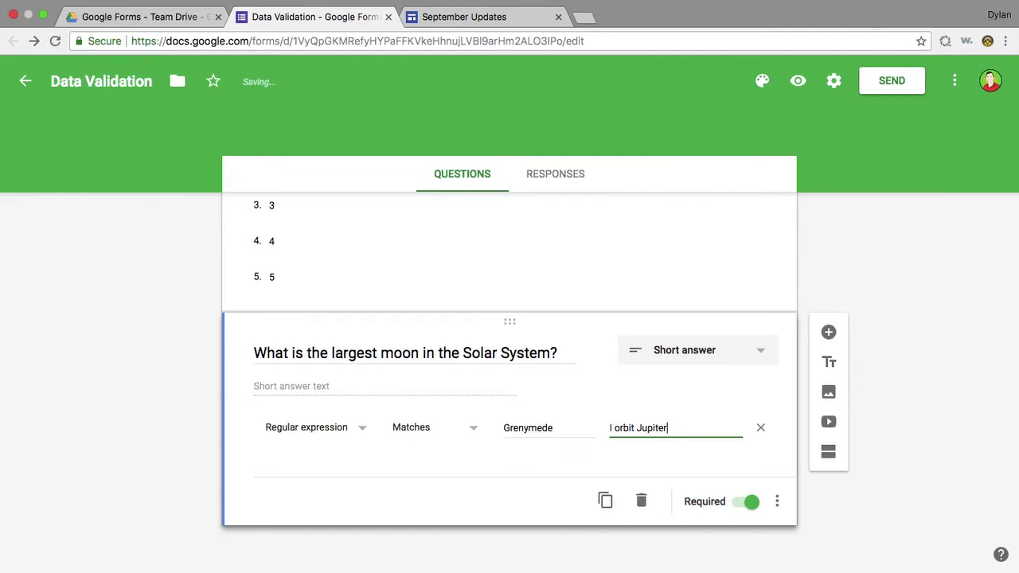
Complete the custom error text as "I orbit Jupiter, not Saturn." and open the form preview
text(, not Saturn.)
click(798, 80)
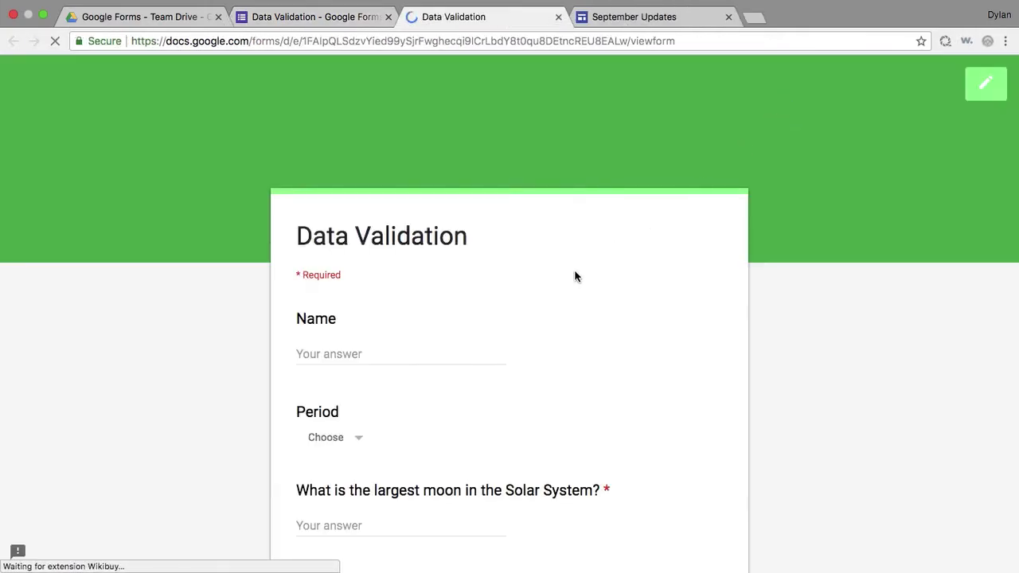
Test the largest-moon question in the preview with the answer "Titan"
scroll(443, 387, down, 3)
click(379, 341)
text(T)
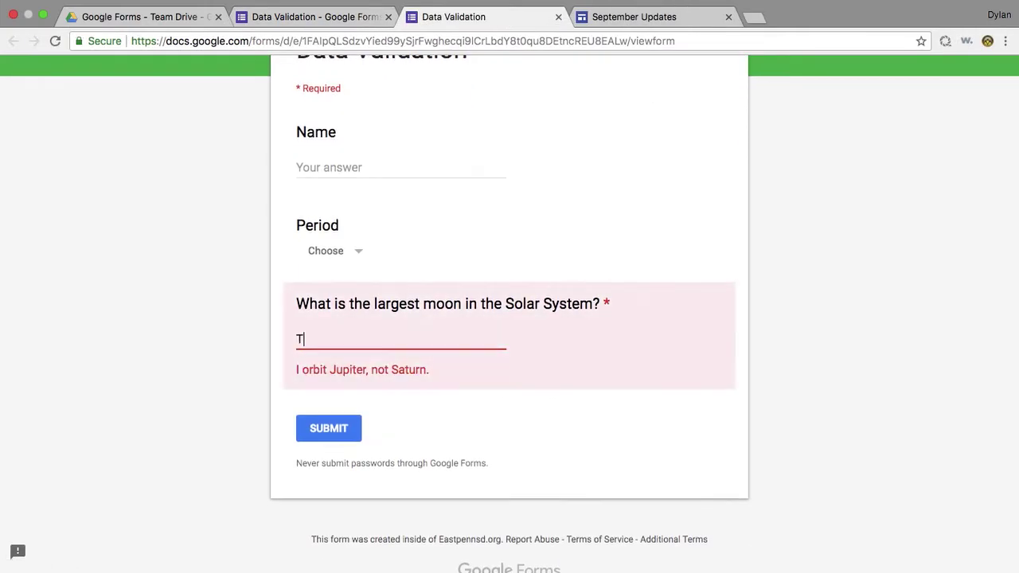
text(itan)
Replace the test answer to the largest-moon question with "Grenymede"
key(BackSpace)
key(BackSpace)
key(BackSpace)
key(BackSpace)
key(BackSpace)
text(Grene)
key(BackSpace)
key(BackSpace)
text(nymede)
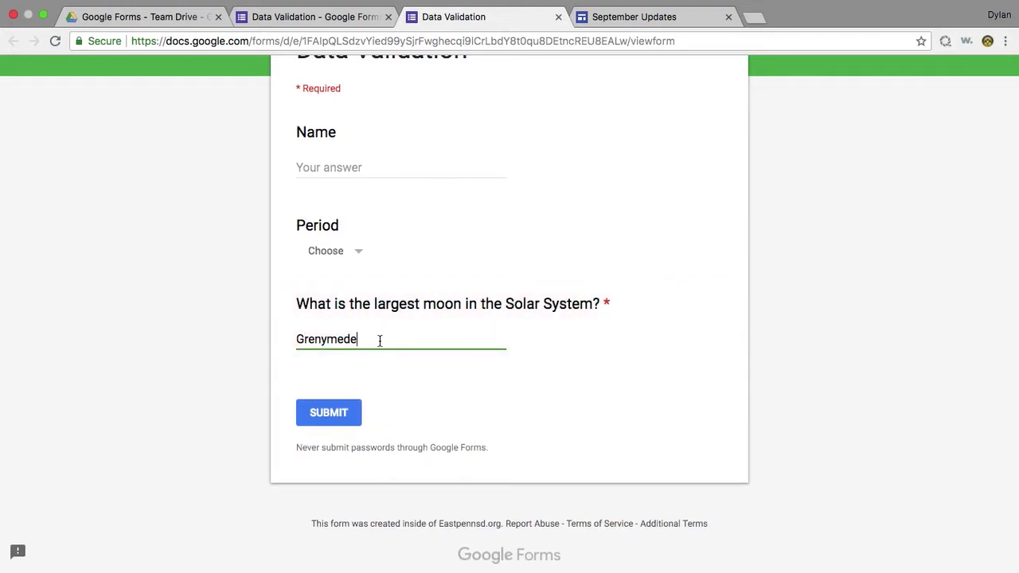
Test the largest-moon question with the all-lowercase answer "grenymede"
double_click(339, 344)
text(gren)
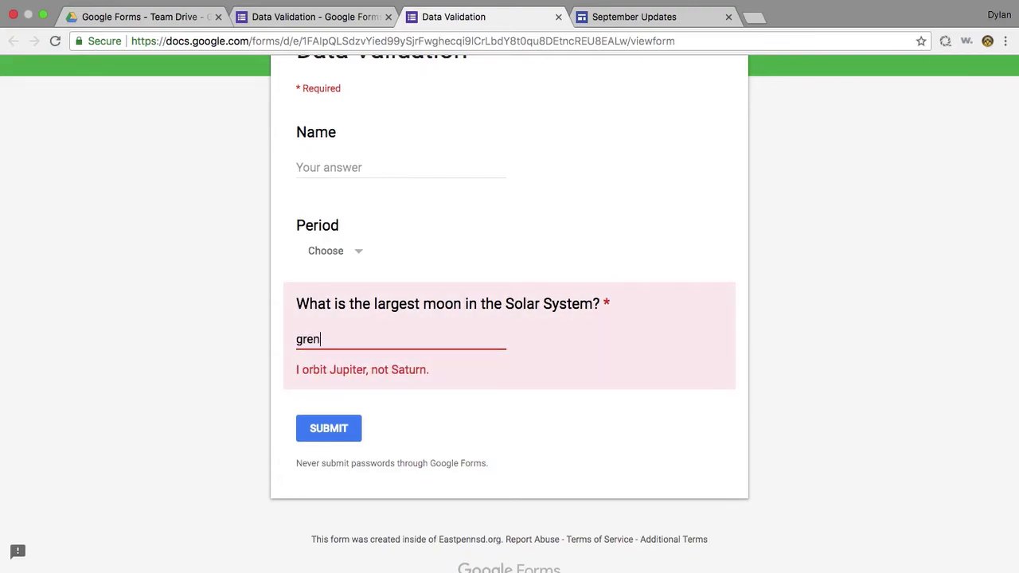
text(ymede)
Clear the test answer and close the form preview, leaving without submitting the response
key(BackSpace)
key(BackSpace)
key(BackSpace)
key(BackSpace)
key(BackSpace)
key(BackSpace)
key(BackSpace)
key(BackSpace)
key(BackSpace)
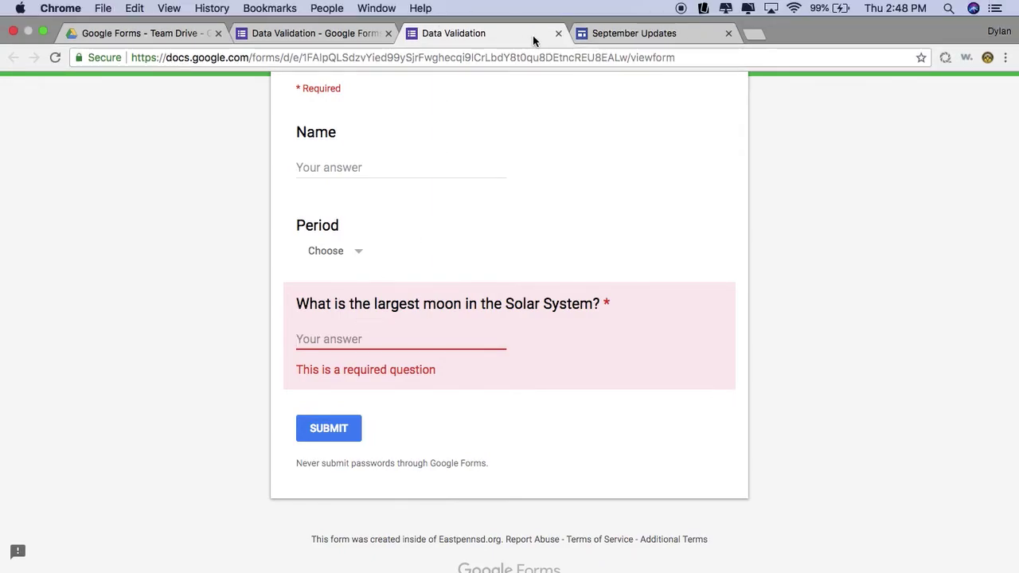
click(558, 34)
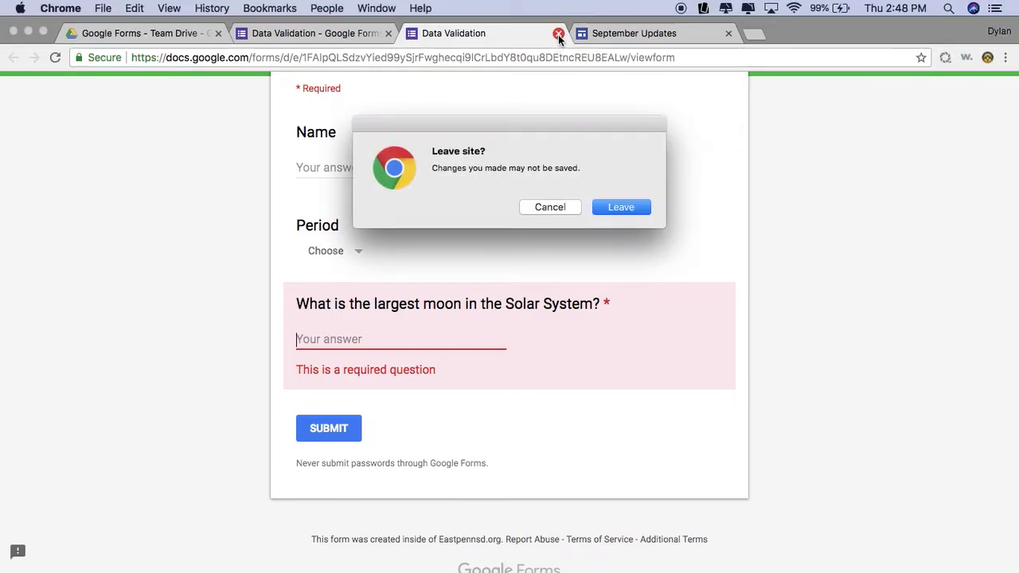
click(620, 207)
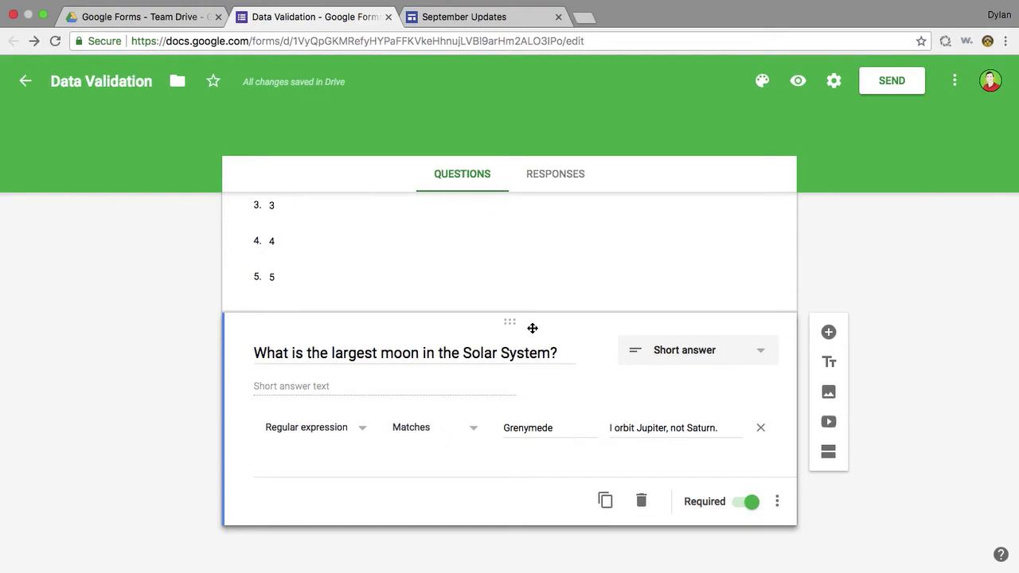
Retitle the largest-moon question "What is the mass of the object?"
triple_click(465, 358)
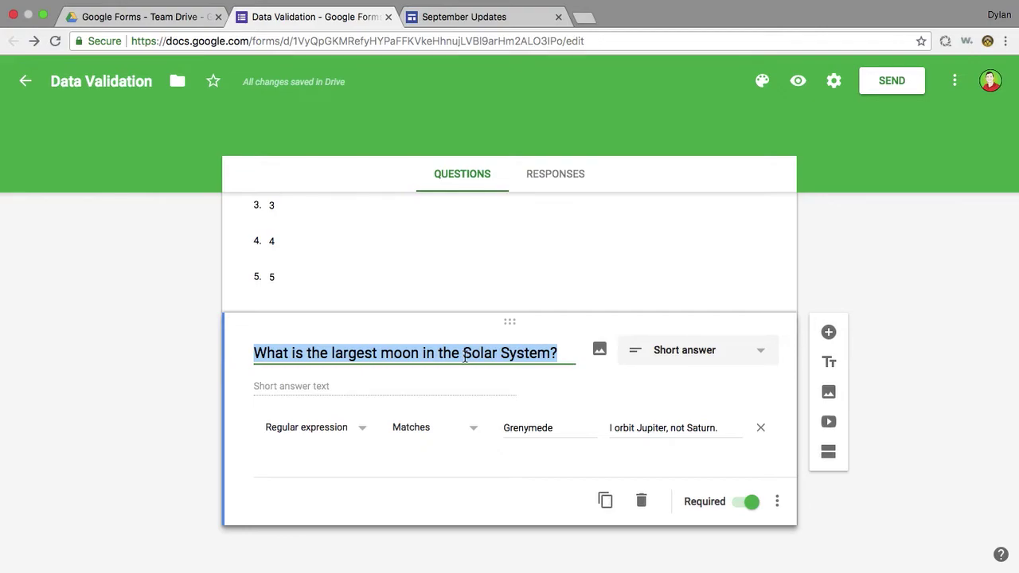
text(Ho)
key(BackSpace)
key(BackSpace)
text(What)
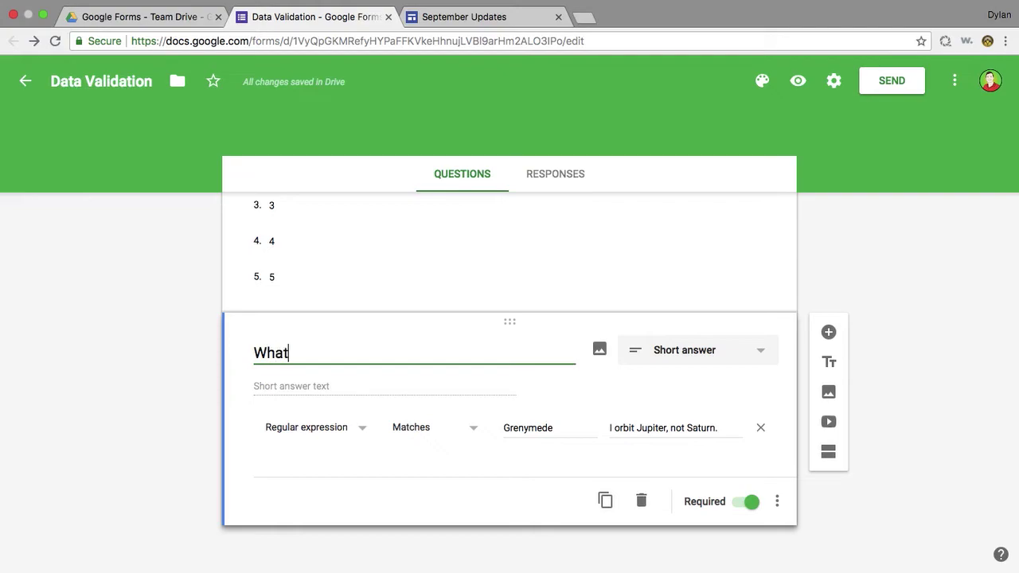
text( is the mass )
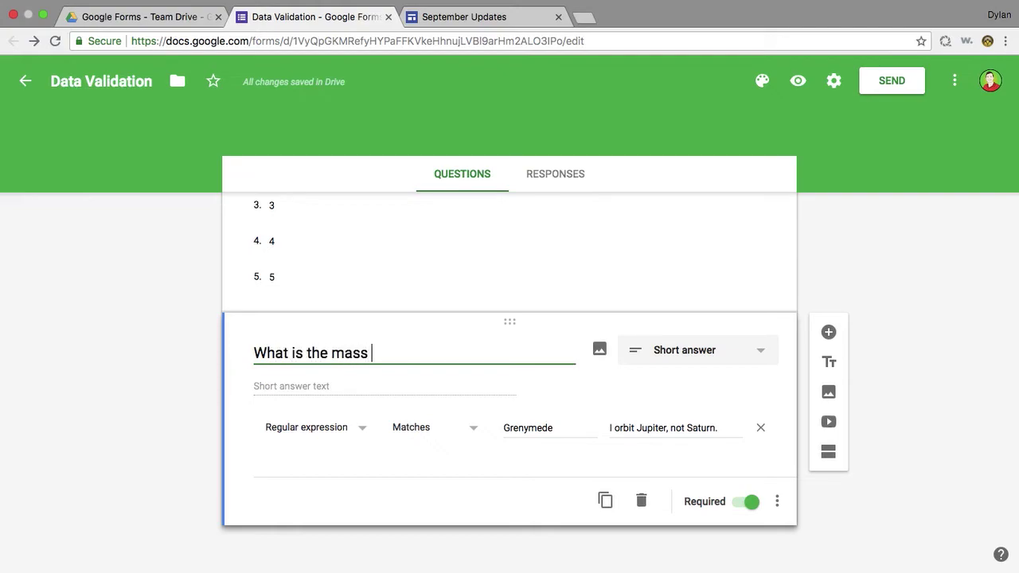
text(of the object?)
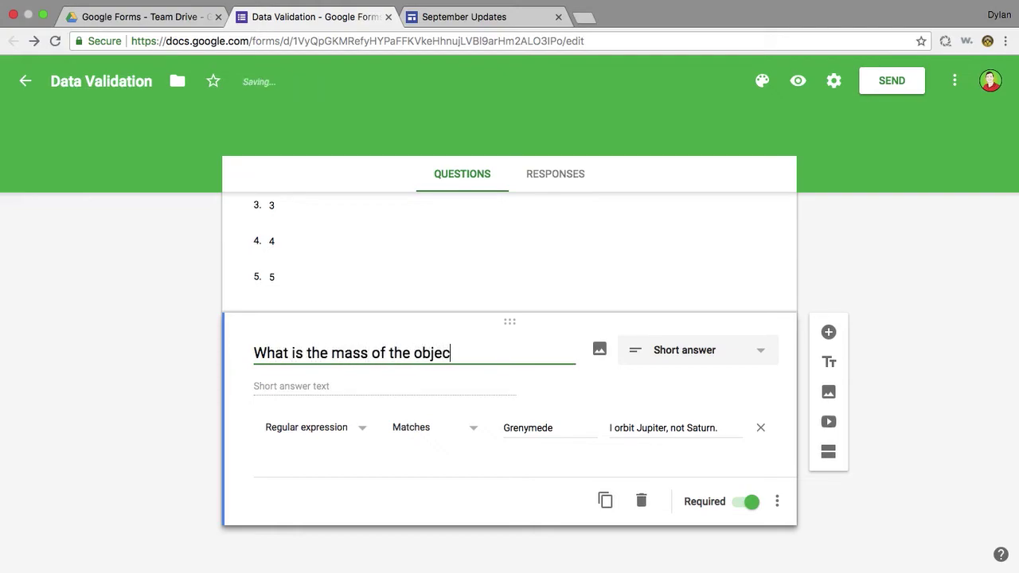
Change the mass question's response validation to a Number Between 40 and 60
click(348, 430)
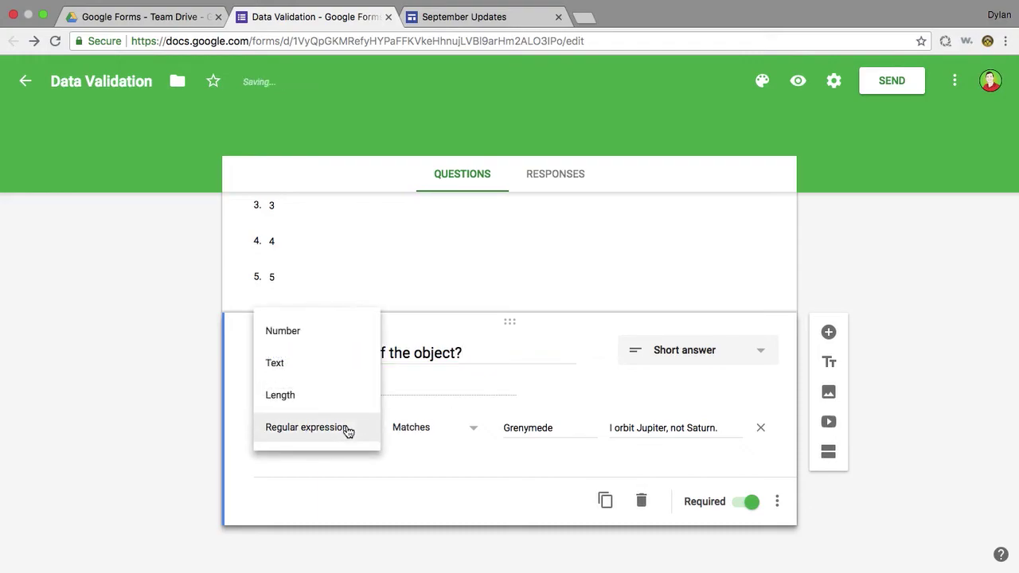
click(324, 332)
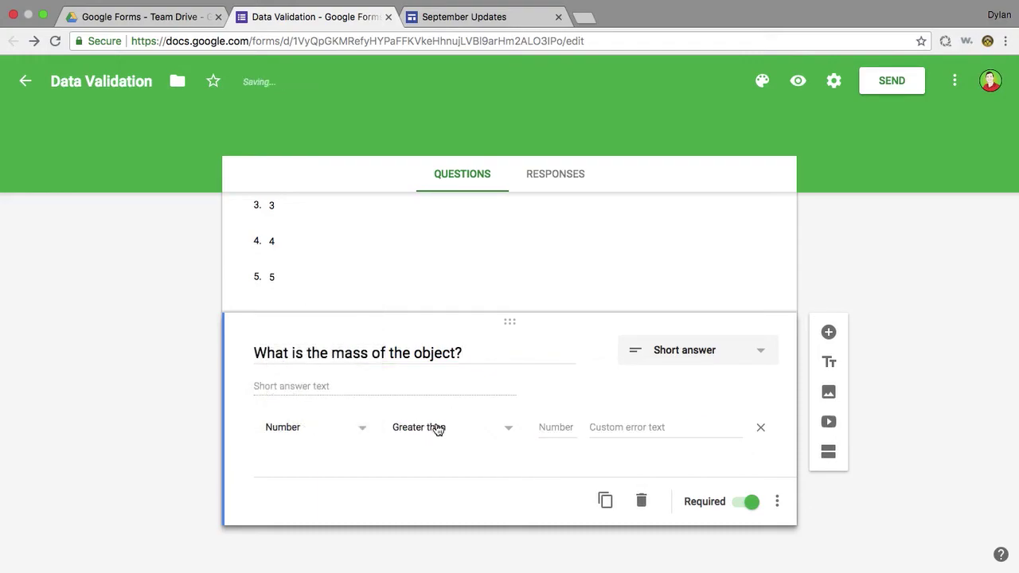
click(434, 427)
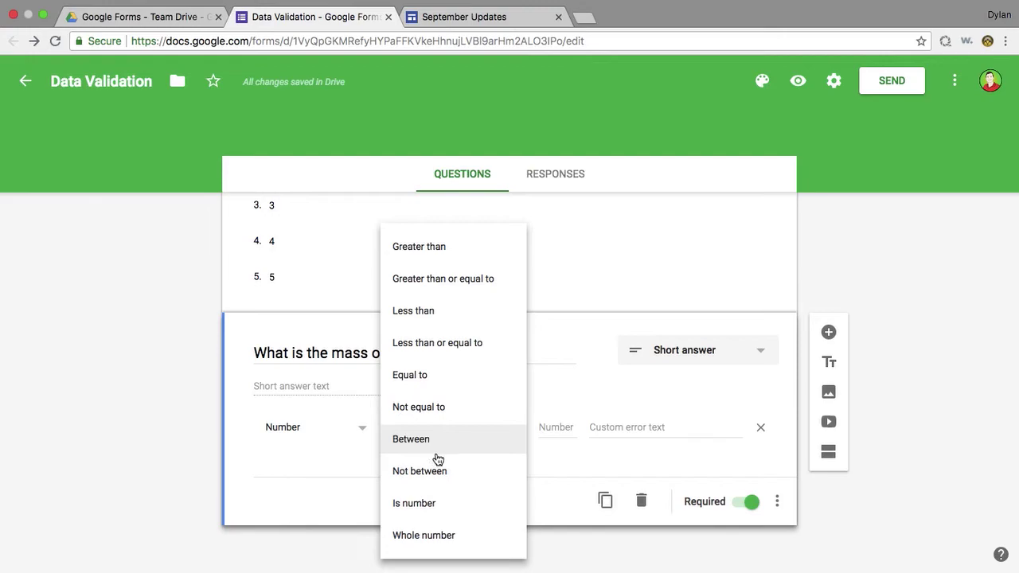
click(443, 452)
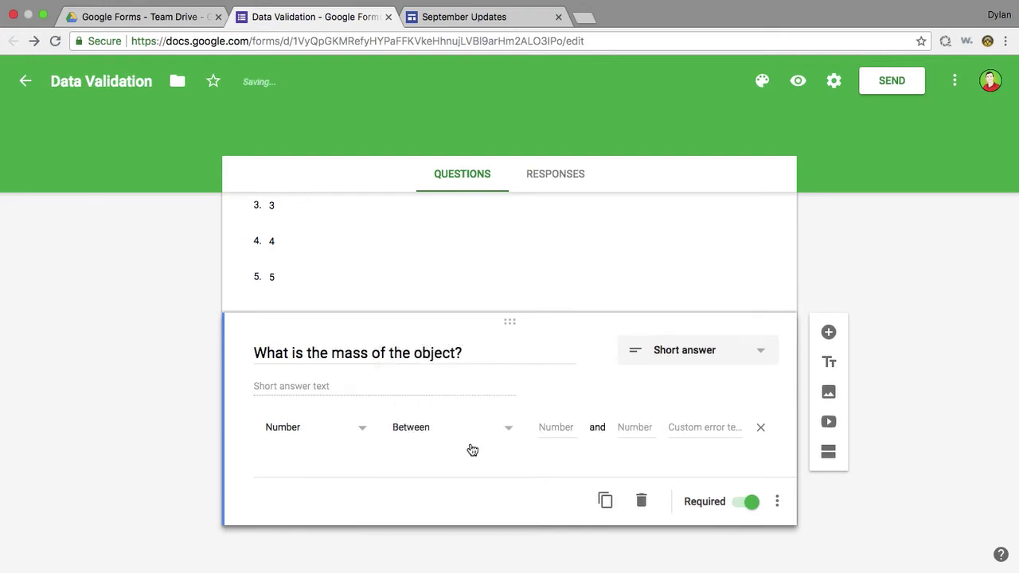
click(561, 434)
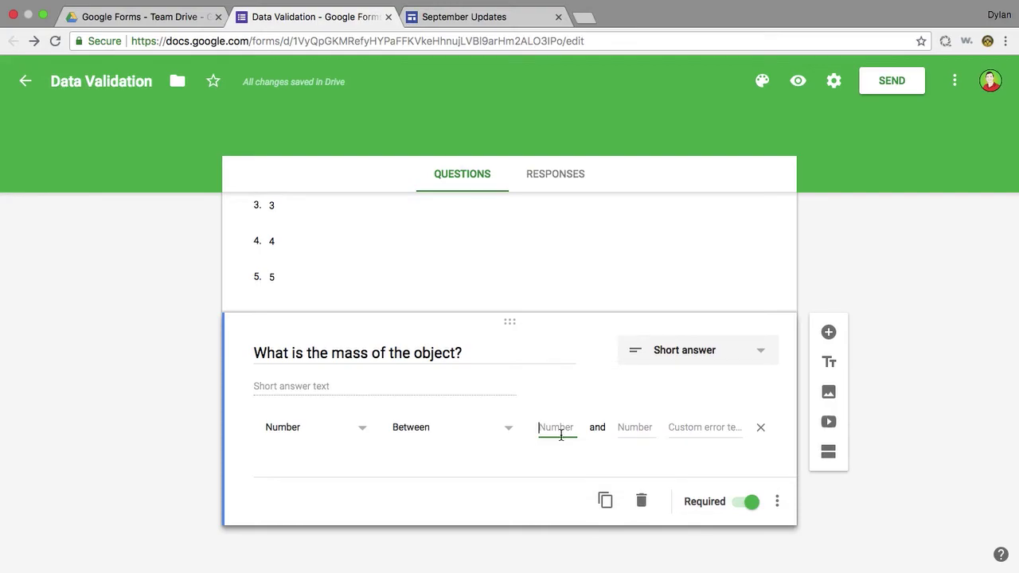
text(40)
key(Tab)
text(60)
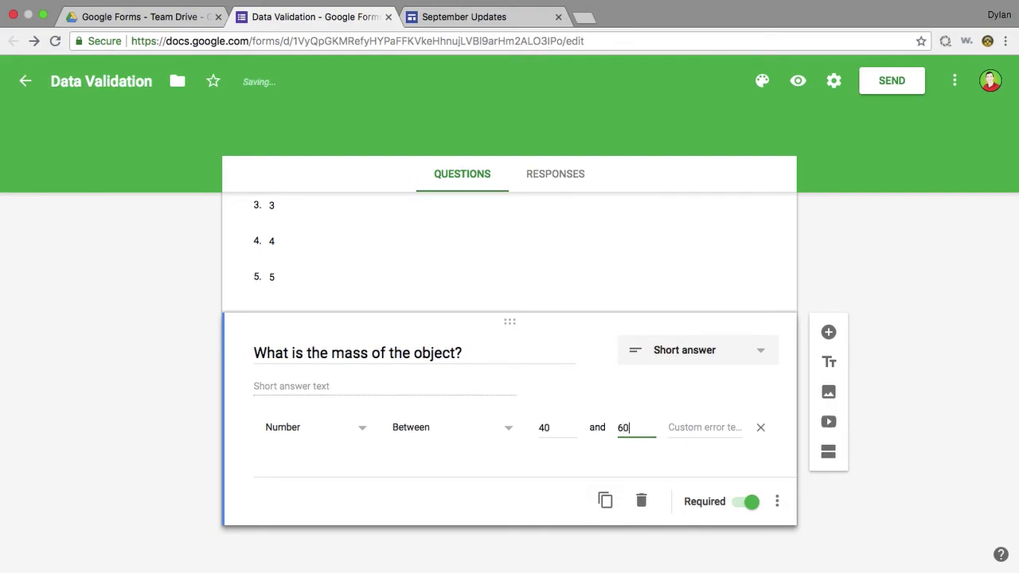
key(Tab)
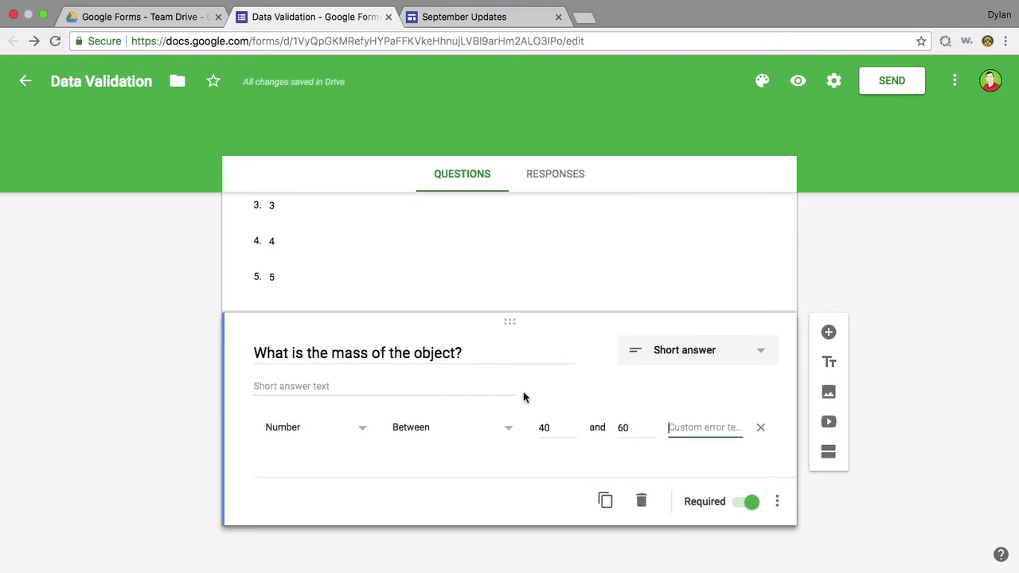
Append "(in grams)" to the end of the mass question's title
triple_click(500, 353)
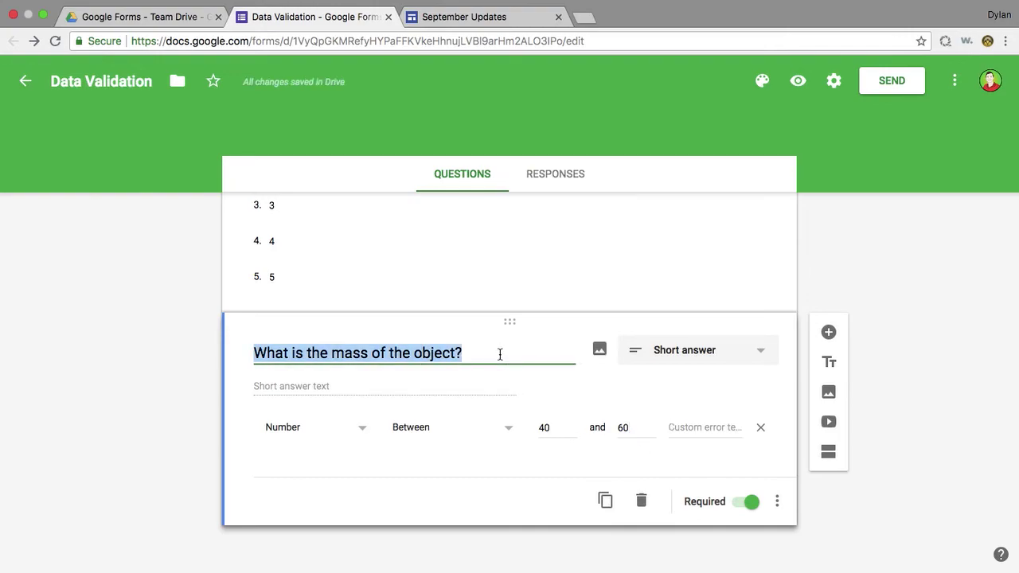
click(500, 352)
text((in grams))
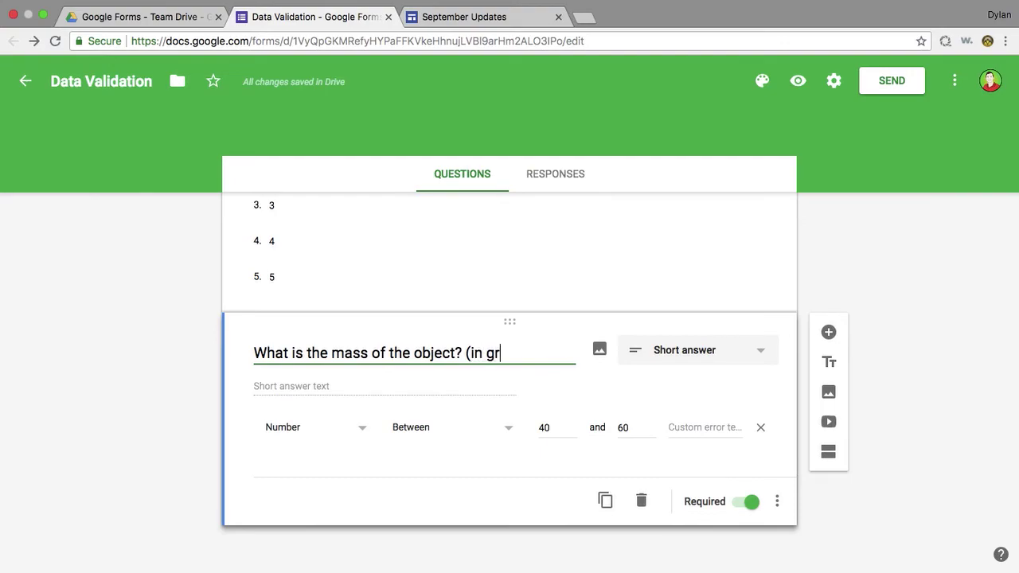
Set the mass question's custom error text to "Go back and recalculate."
click(696, 422)
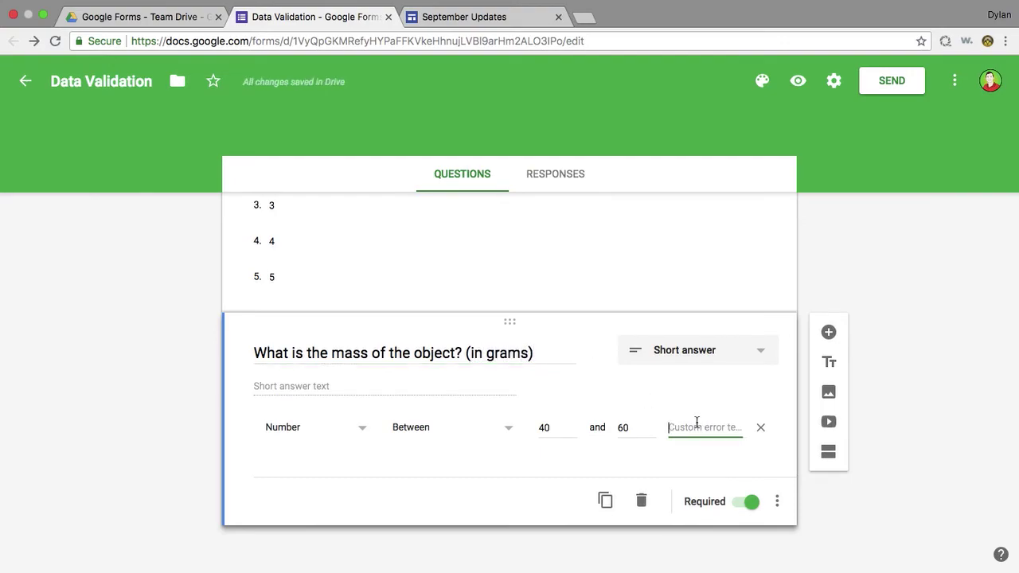
text(Go back and )
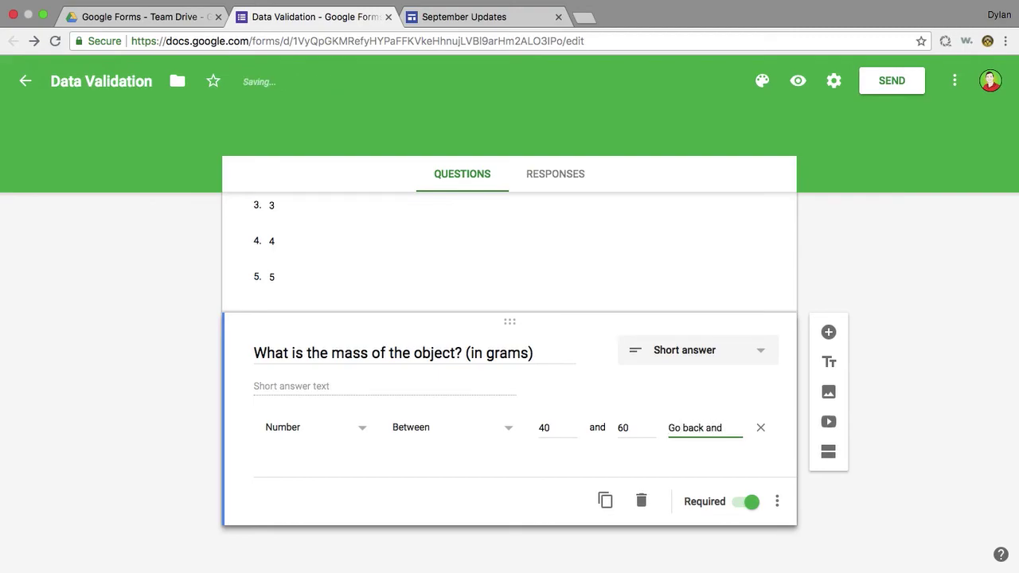
text(recalculate.)
click(887, 507)
Preview the form and test the mass question with the answer 35
click(798, 81)
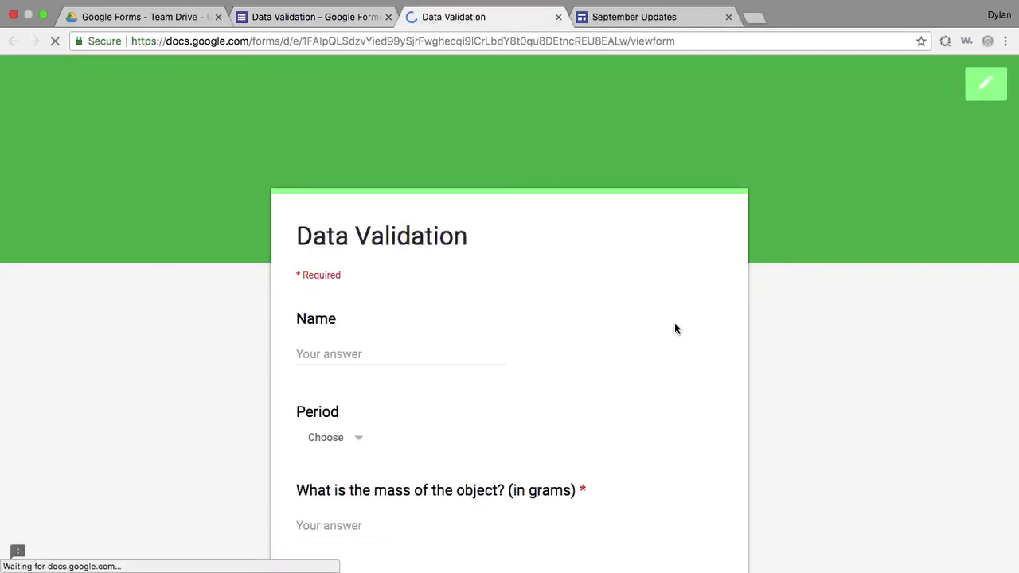
scroll(674, 329, down, 5)
click(338, 323)
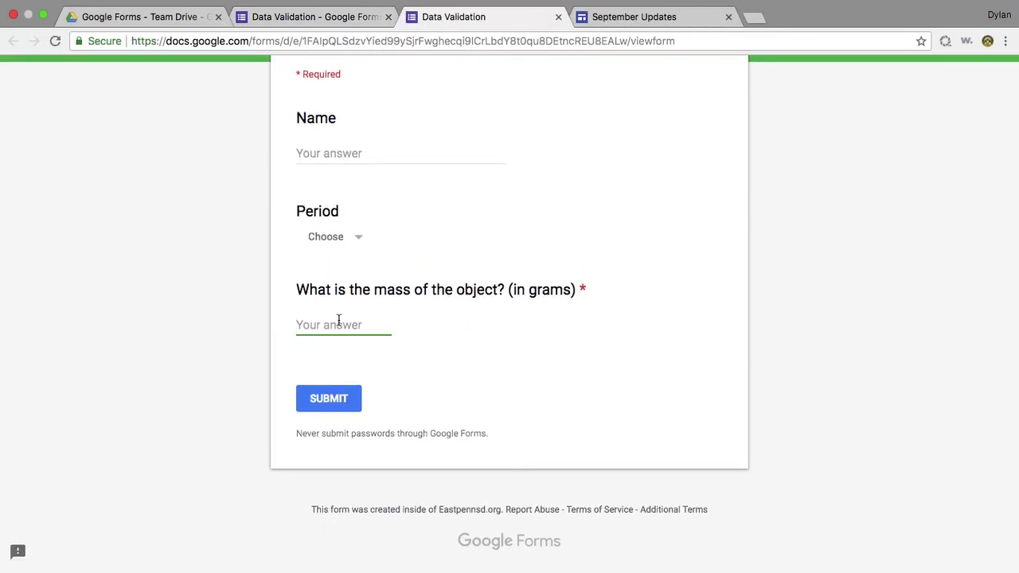
text(35)
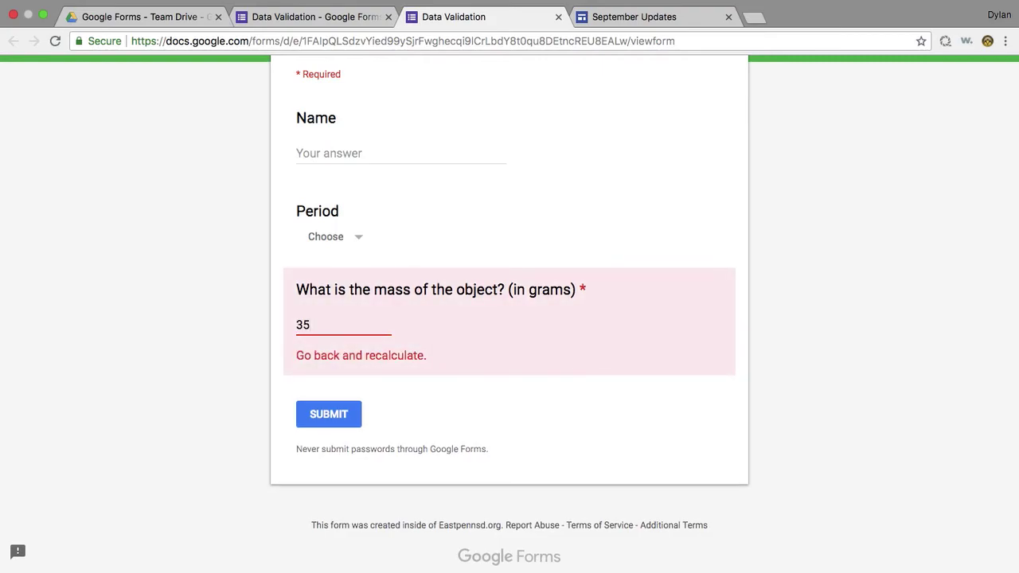
Test the mass question with the answers 45, 48, 49, 61 and finally 60 in place of 35
key(BackSpace)
key(BackSpace)
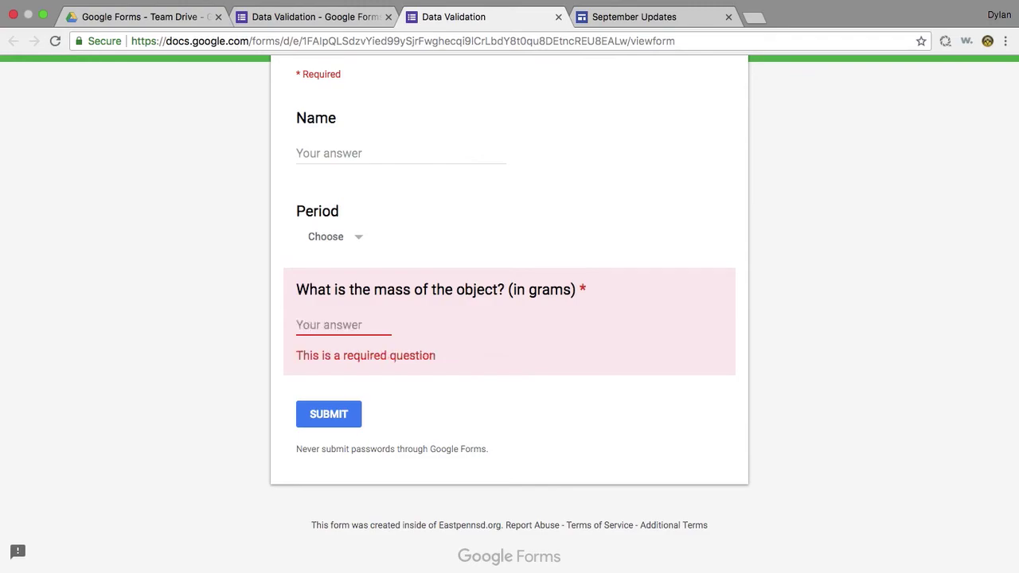
text(45)
key(BackSpace)
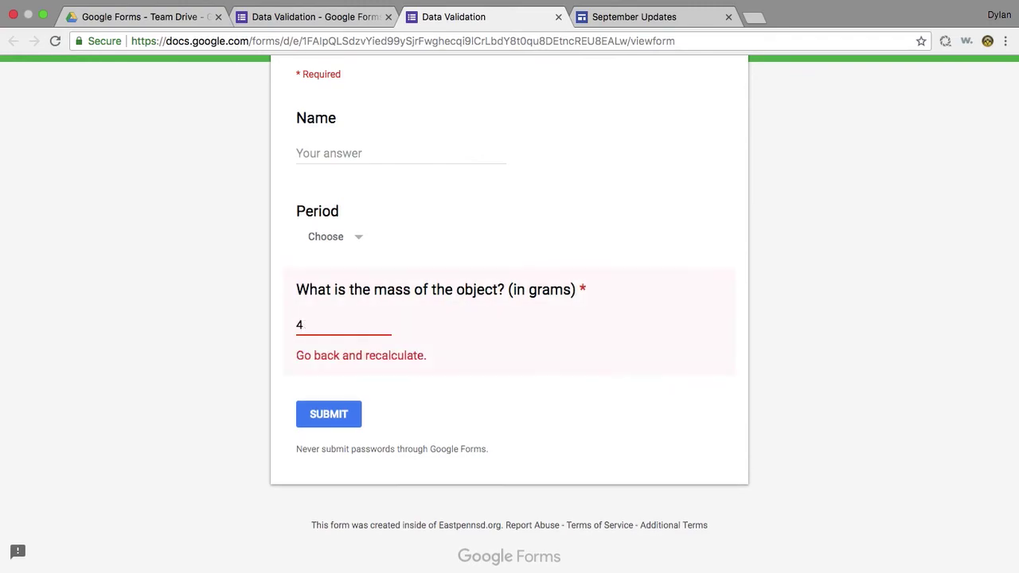
text(8)
key(BackSpace)
text(9)
key(BackSpace)
key(BackSpace)
text(61)
text(0)
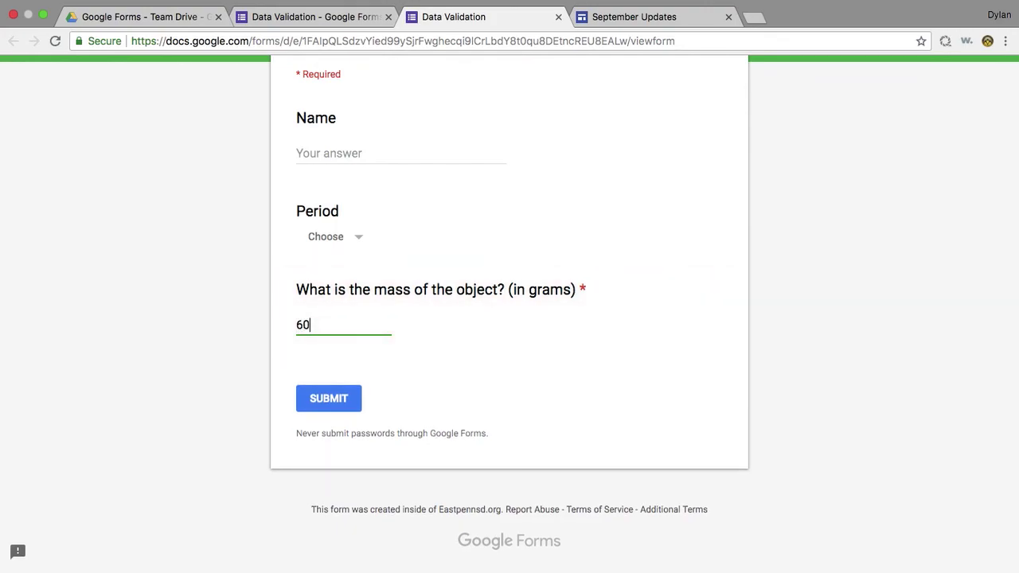